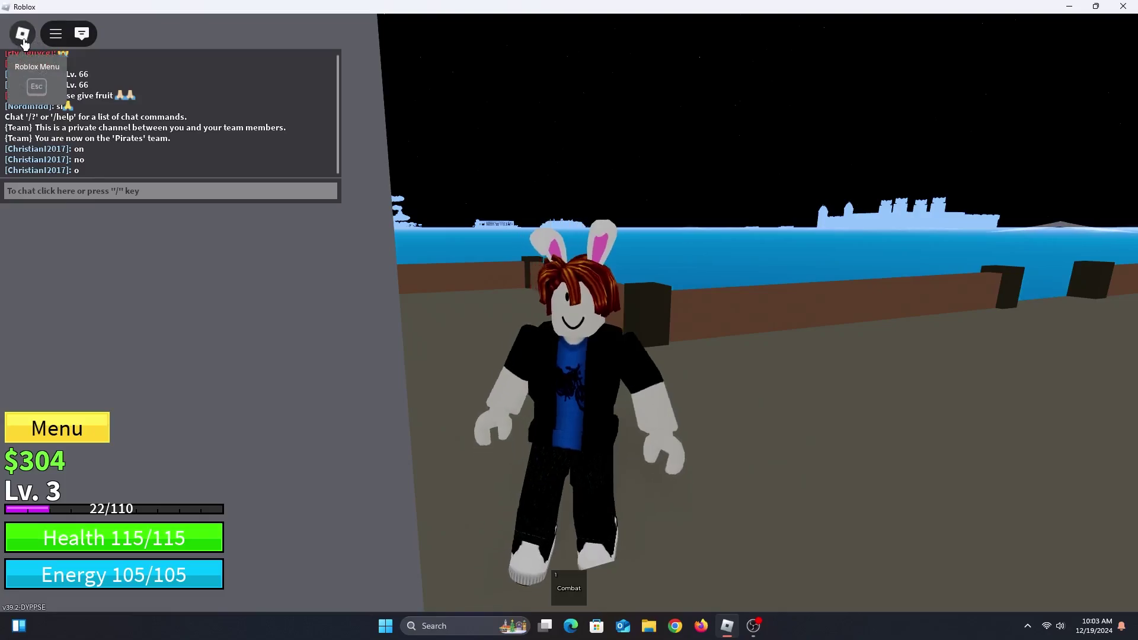
Open the Roblox in-game menu from the logo button at the top-left, showing the People tab
left_click(22, 35)
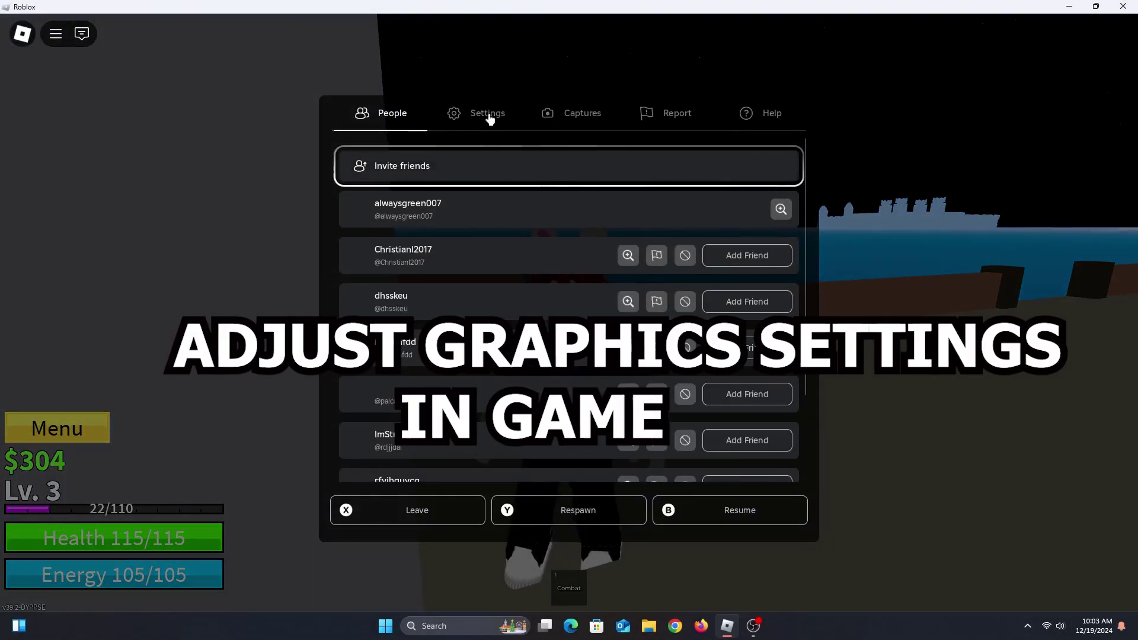
In the Roblox menu's Settings tab, cap Maximum Frame Rate at 120 FPS
key("Escape")
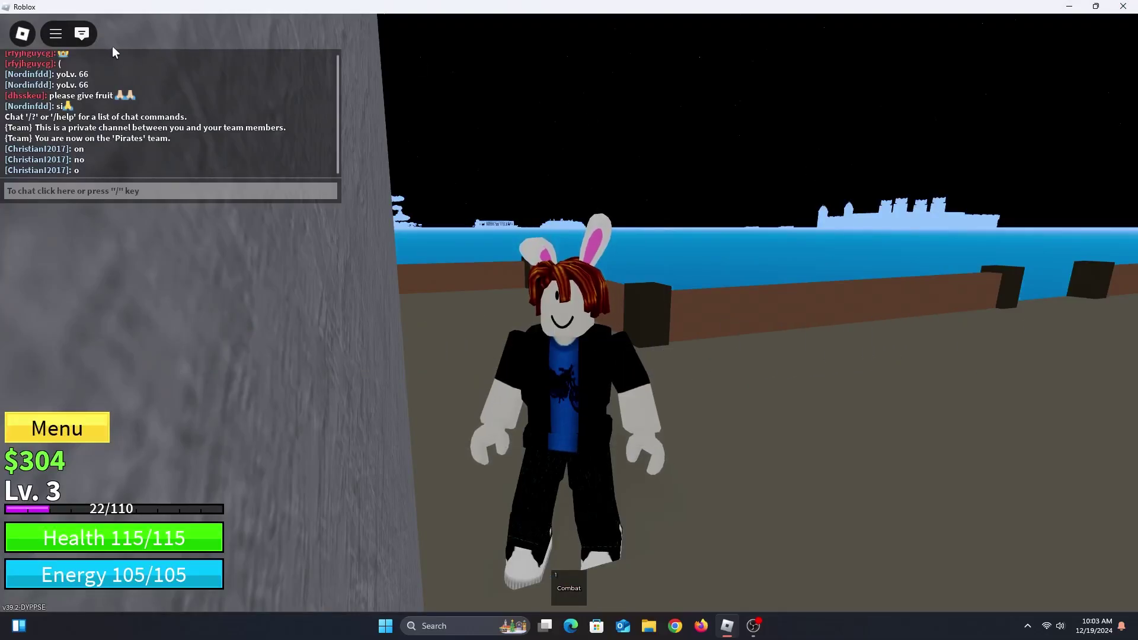
left_click(22, 39)
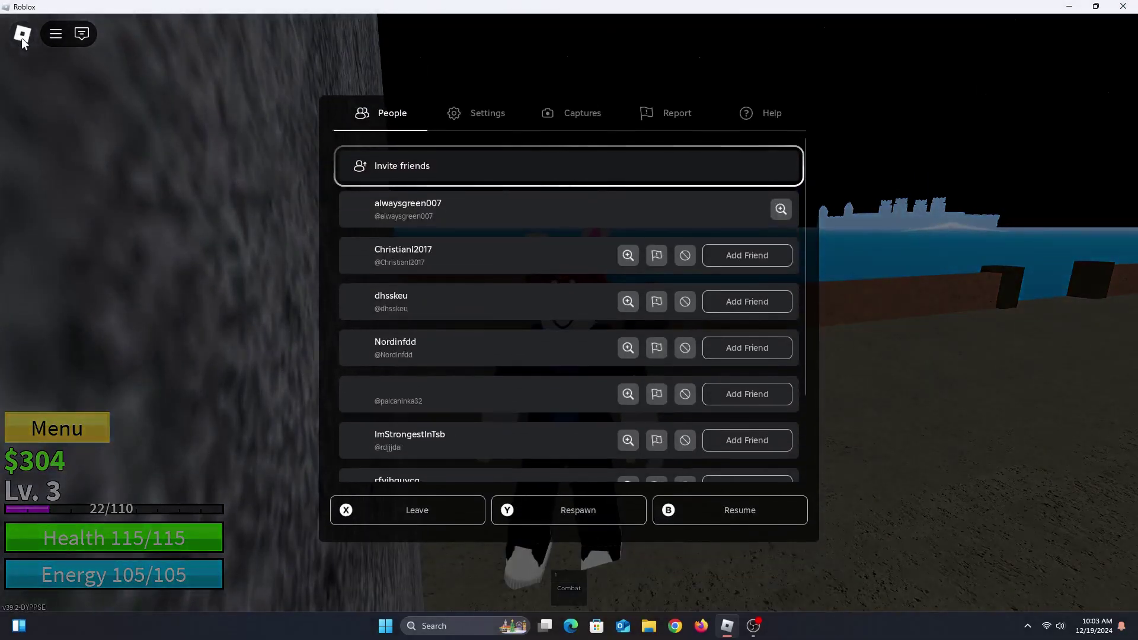
left_click(481, 115)
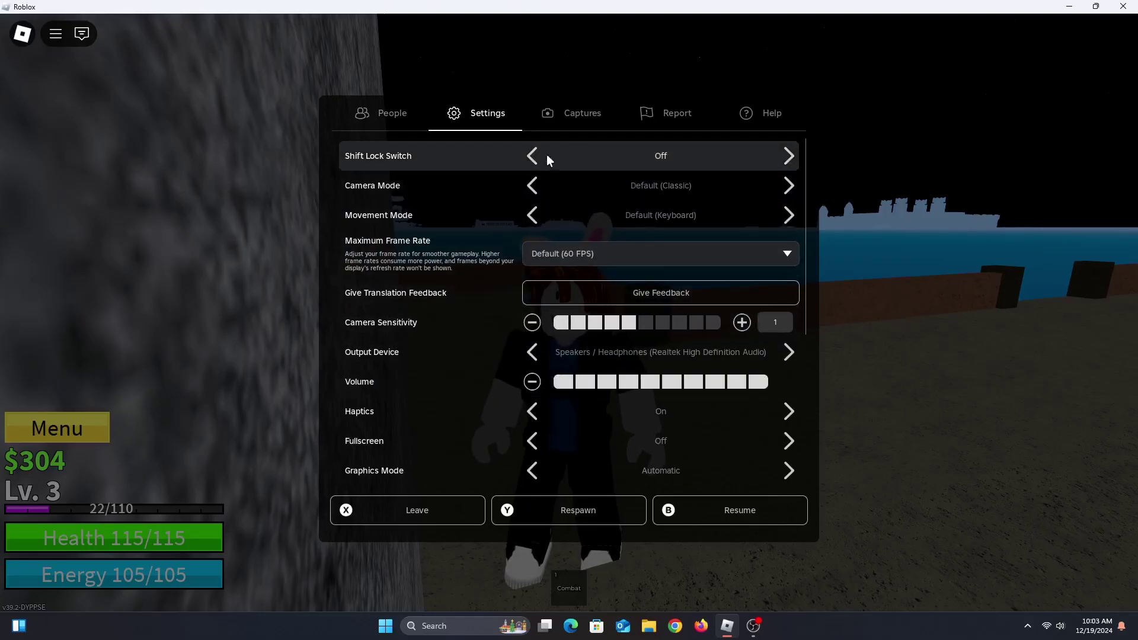
left_click(546, 255)
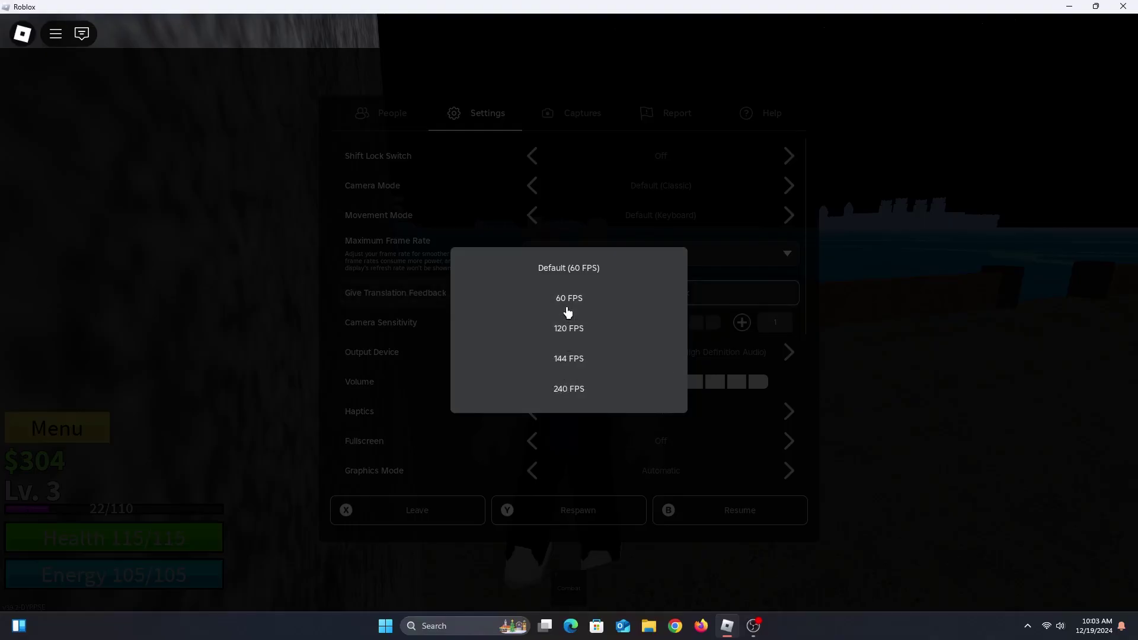
left_click(561, 342)
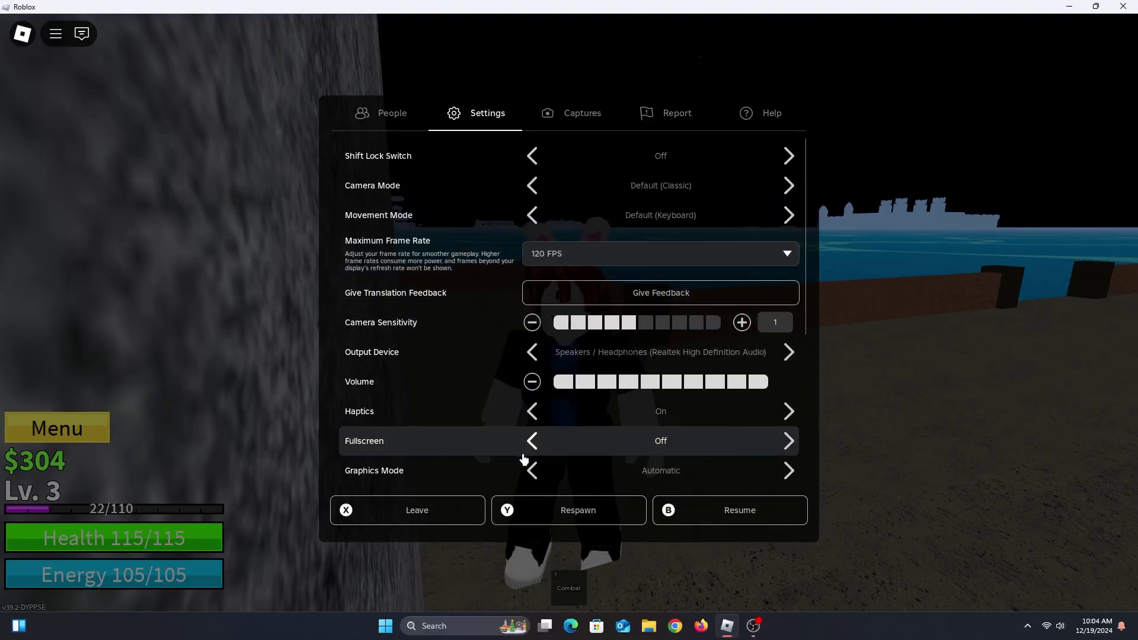
Switch Graphics Mode to Manual and lower Graphics Quality to its minimum
left_click(536, 470)
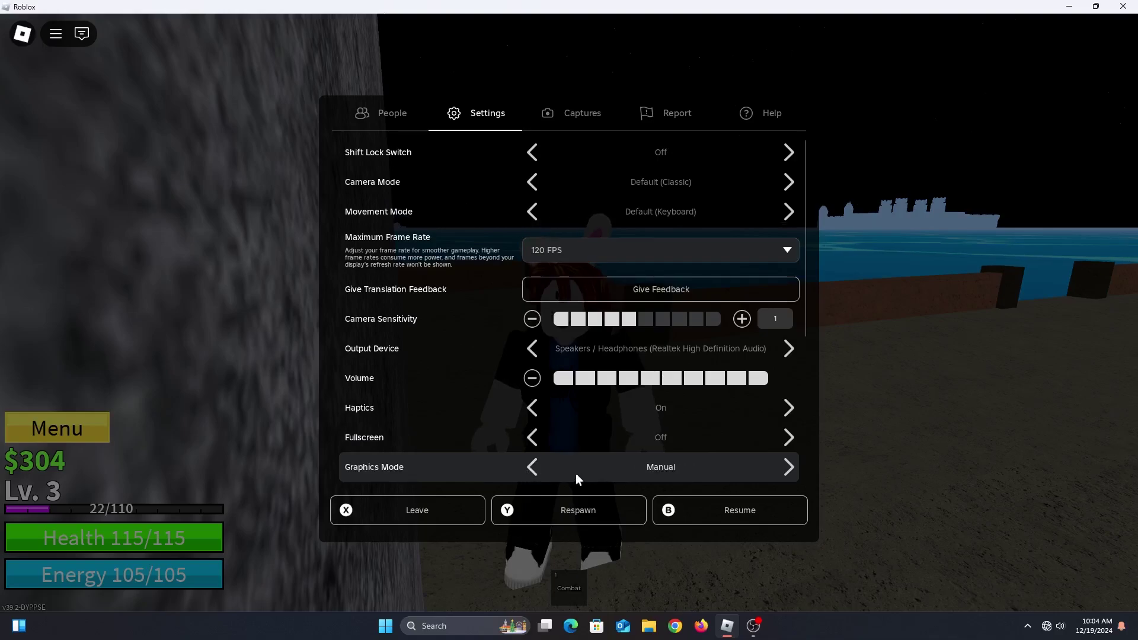
scroll(578, 474, "down", 3)
left_click(533, 332)
left_click(533, 332)
left_click(533, 332)
left_click(533, 332)
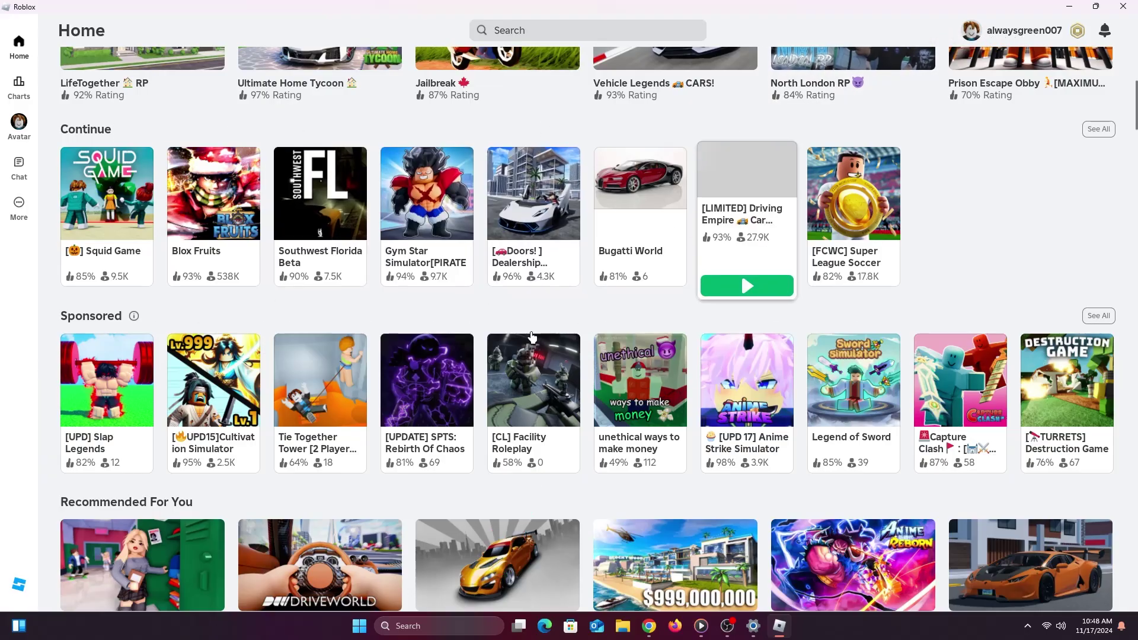
Open Windows Performance Options via a 'performa' search and choose Adjust for best performance
left_click(414, 626)
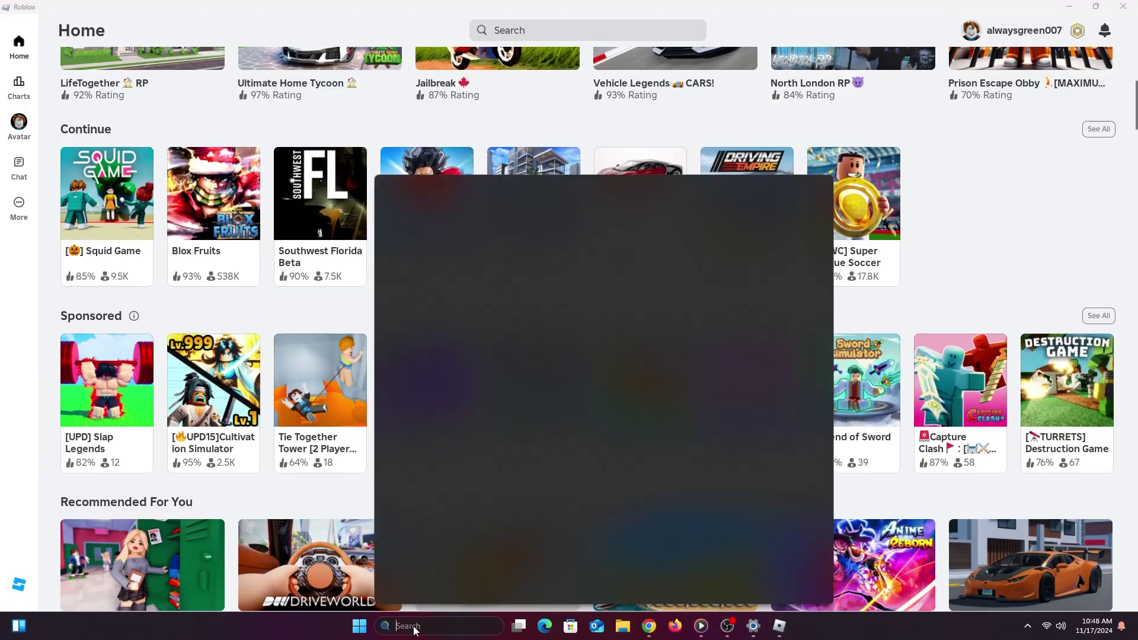
type("per")
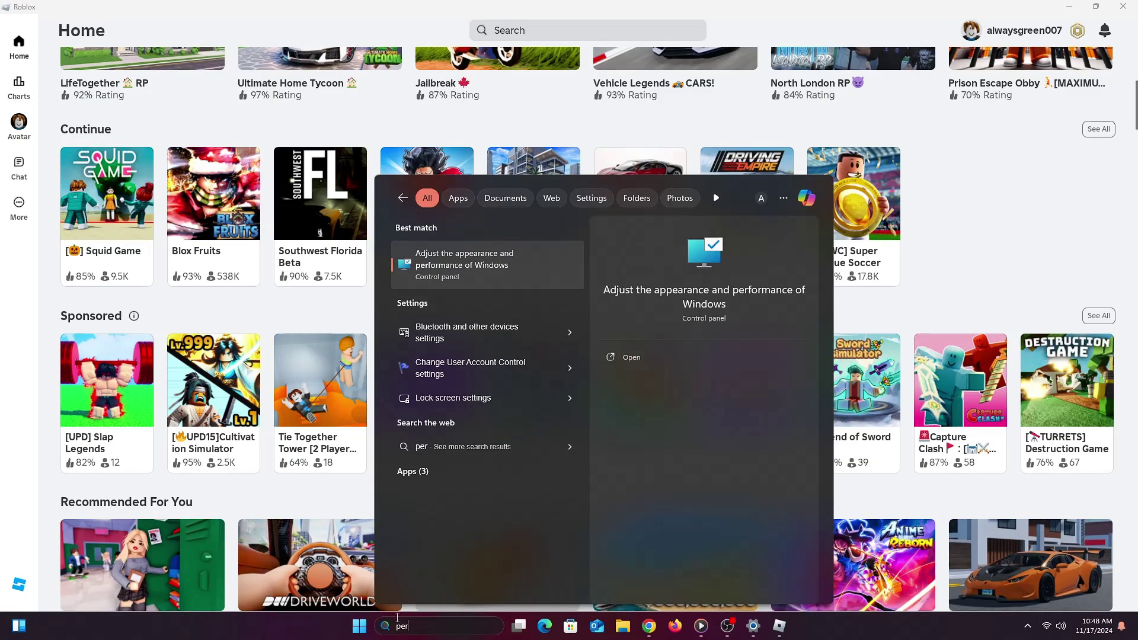
type("forma")
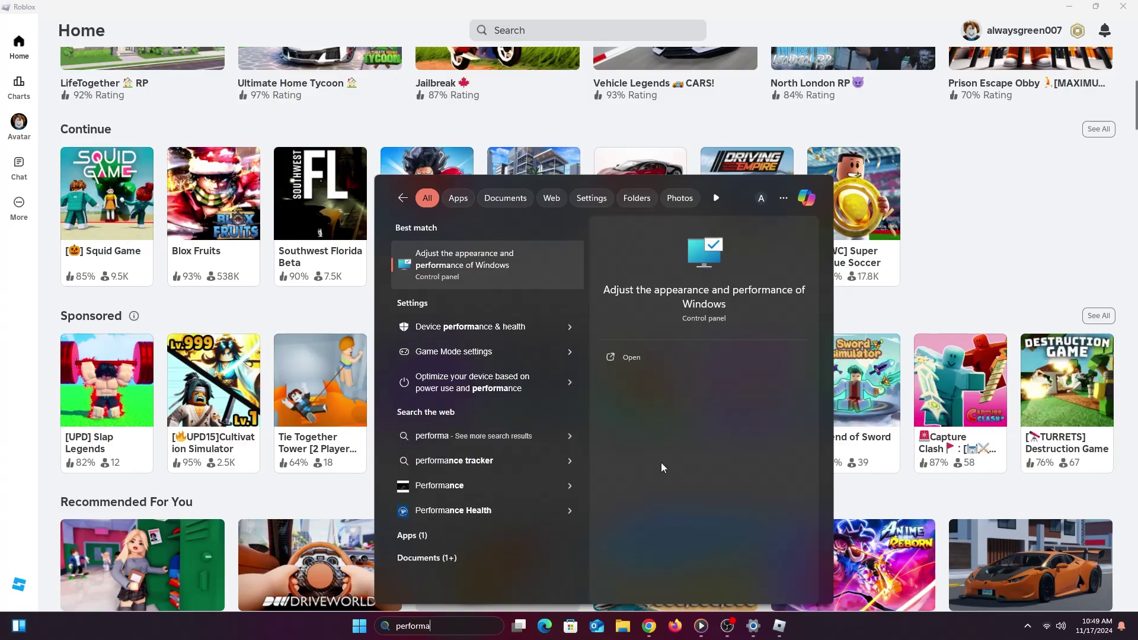
key("Return")
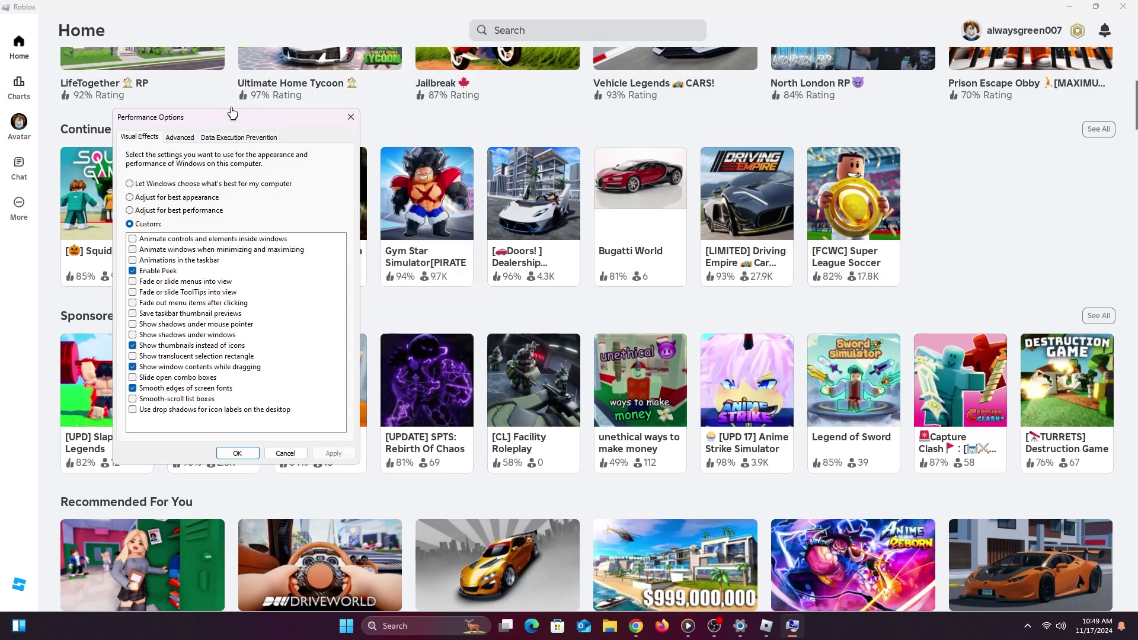
left_click_drag(236, 121, 568, 185)
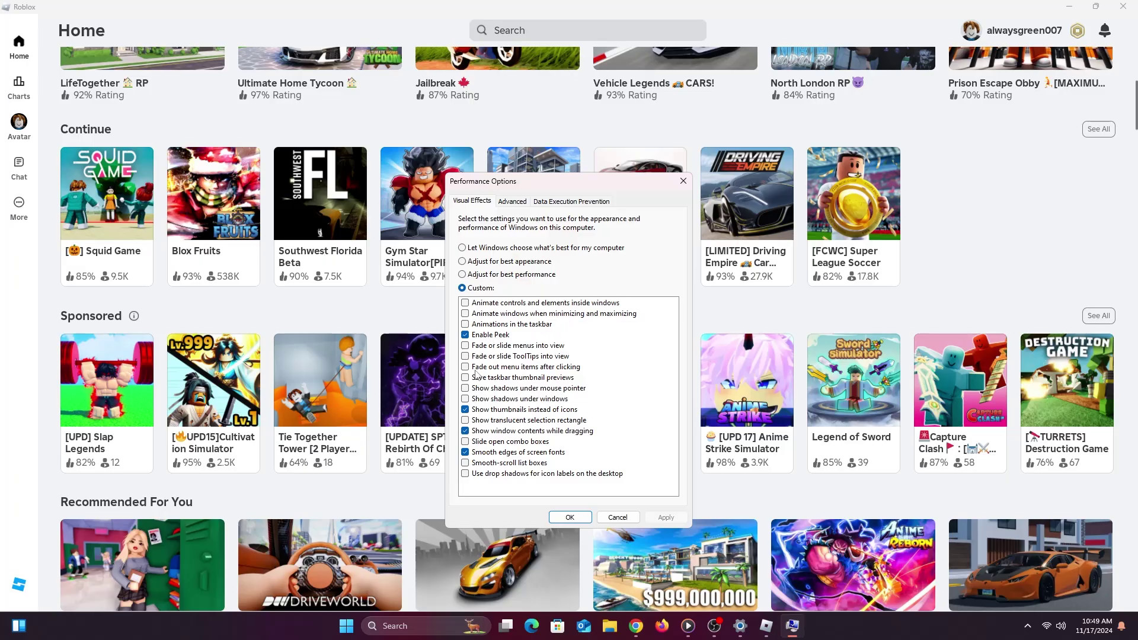
left_click(463, 261)
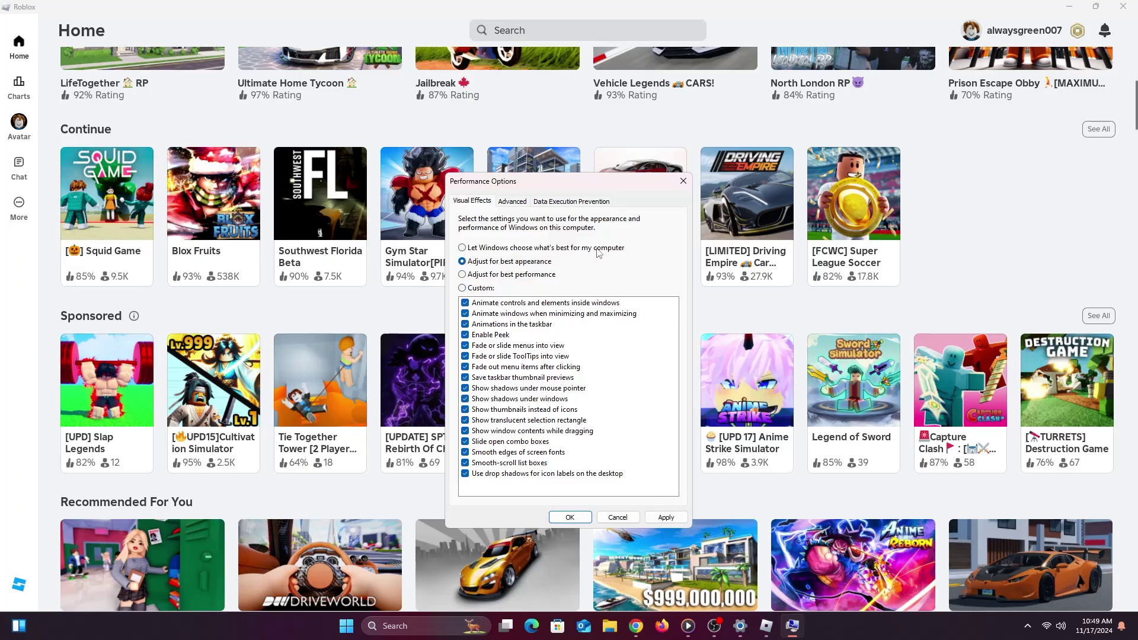
left_click(482, 276)
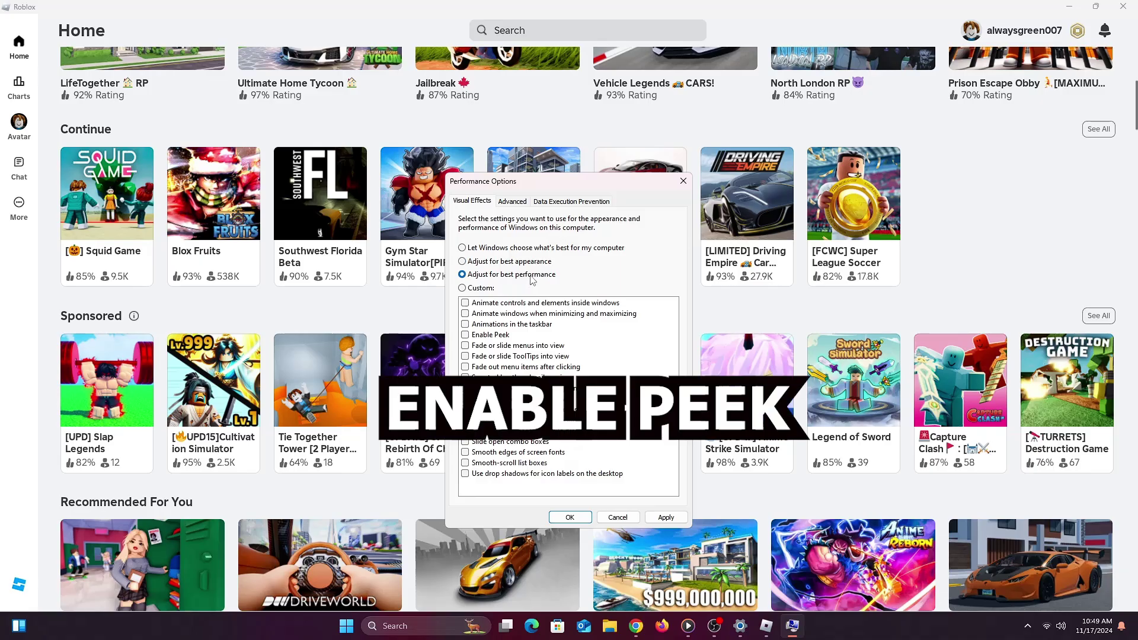
Re-enable Peek, thumbnails, window contents while dragging and smooth font edges, then apply
left_click(465, 335)
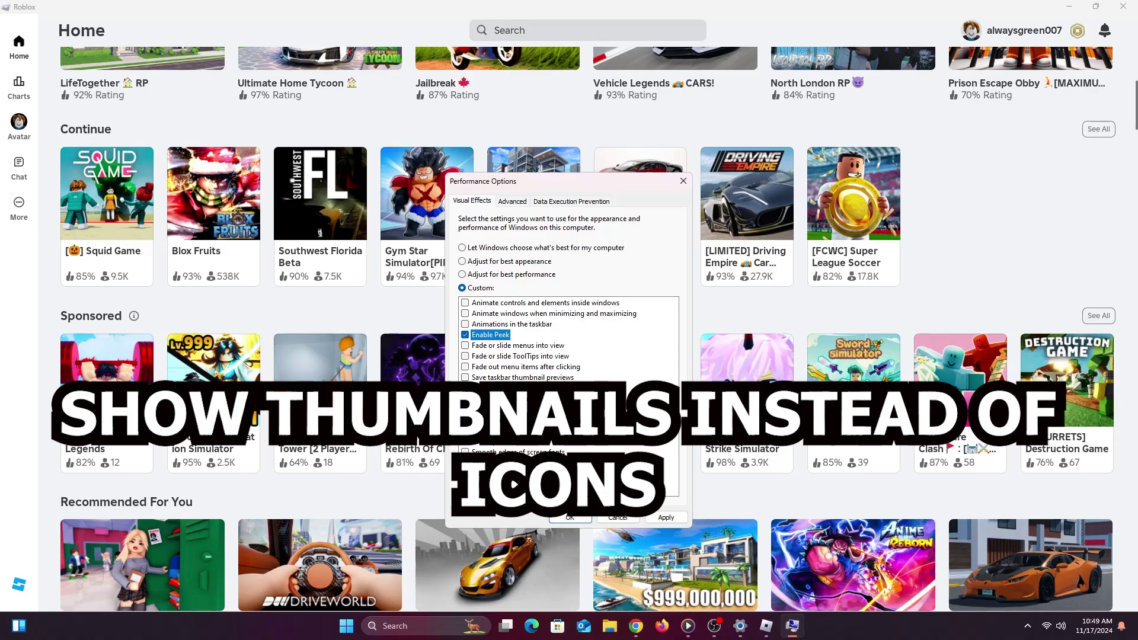
left_click(465, 409)
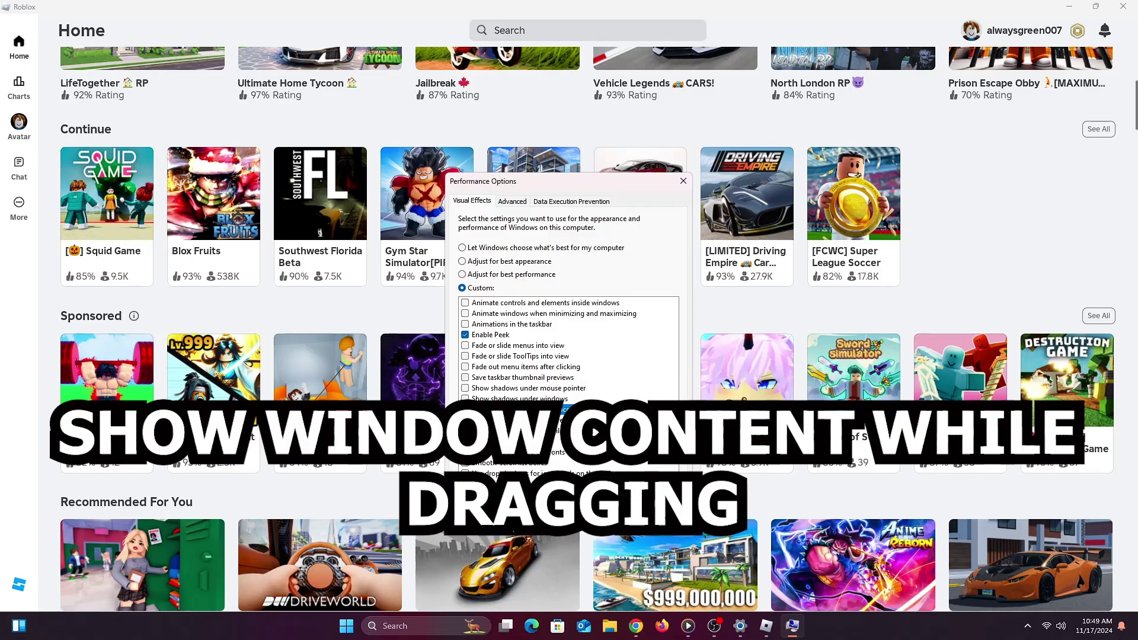
left_click(515, 431)
left_click(515, 452)
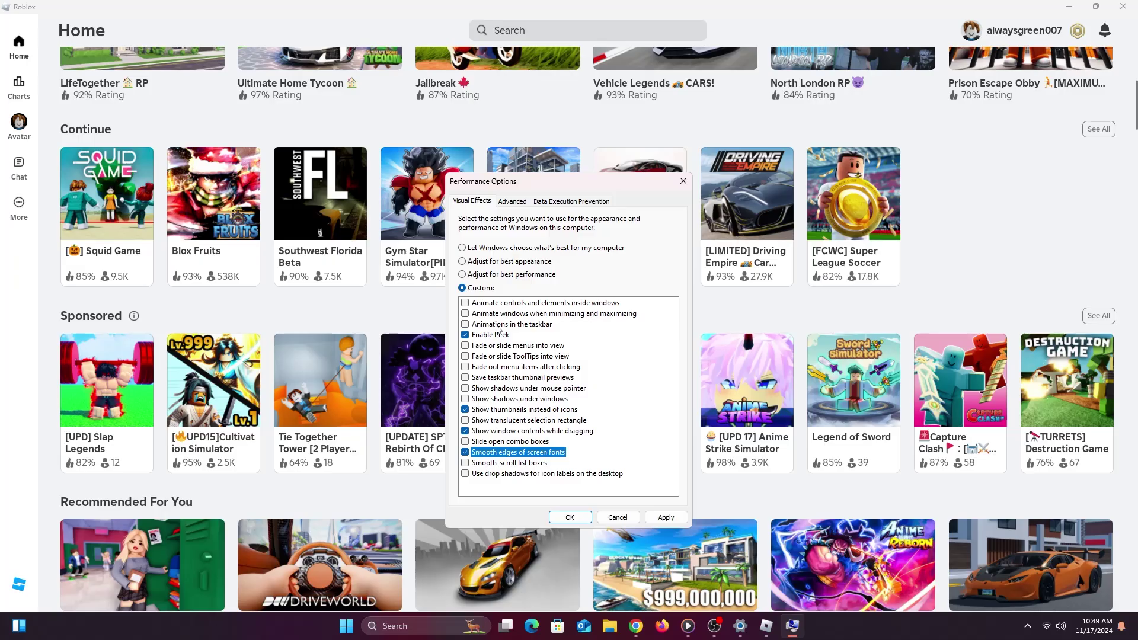
left_click(667, 517)
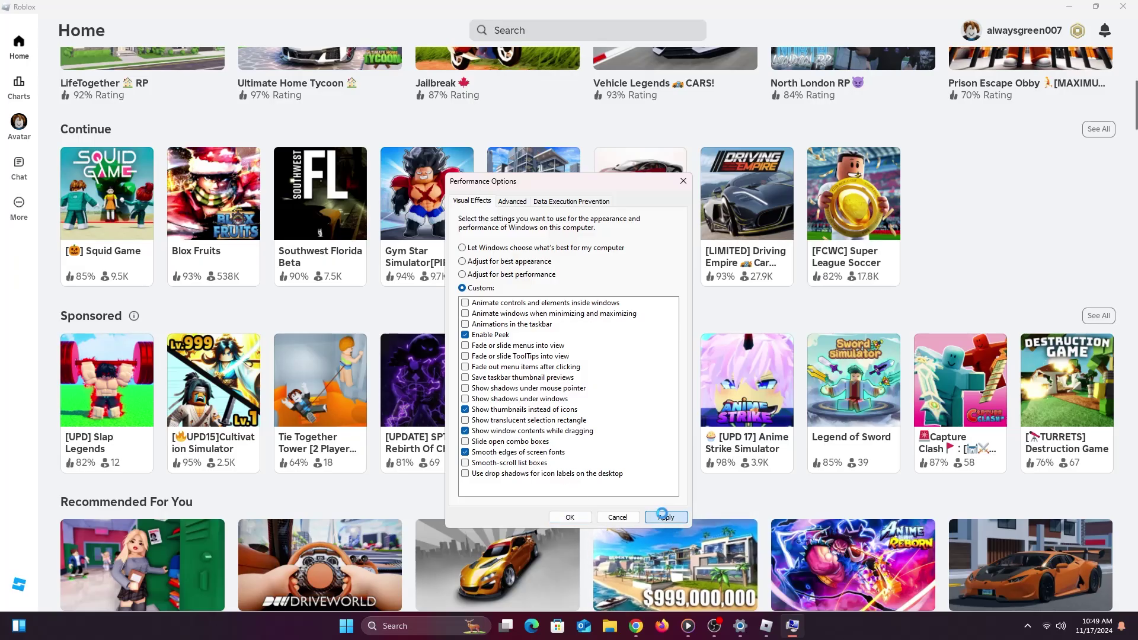
left_click(570, 517)
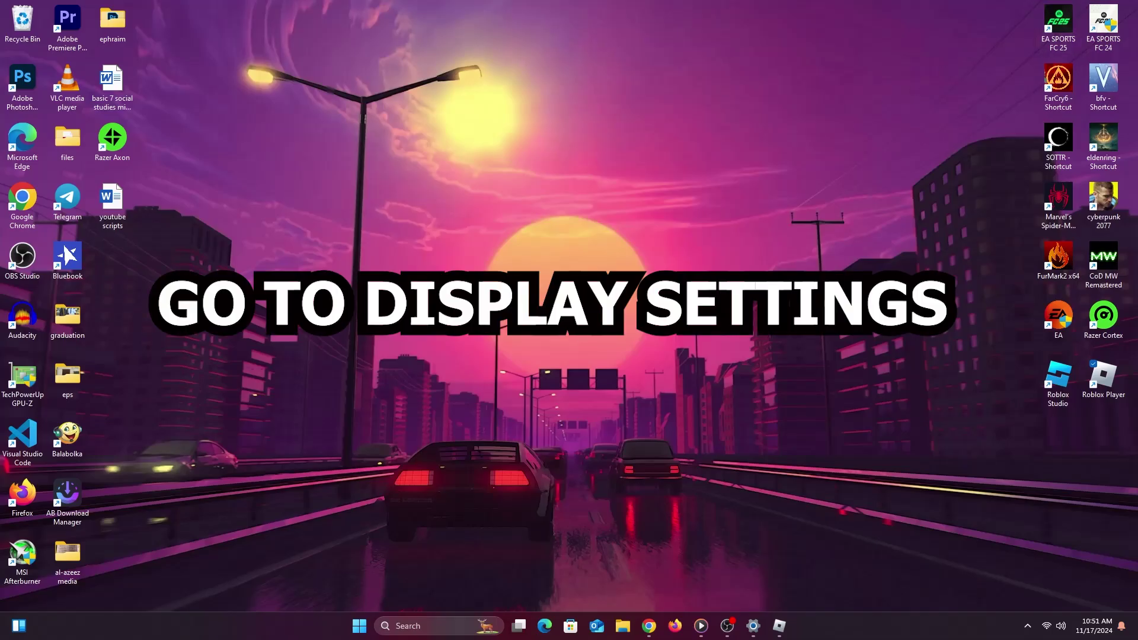
right_click(747, 311)
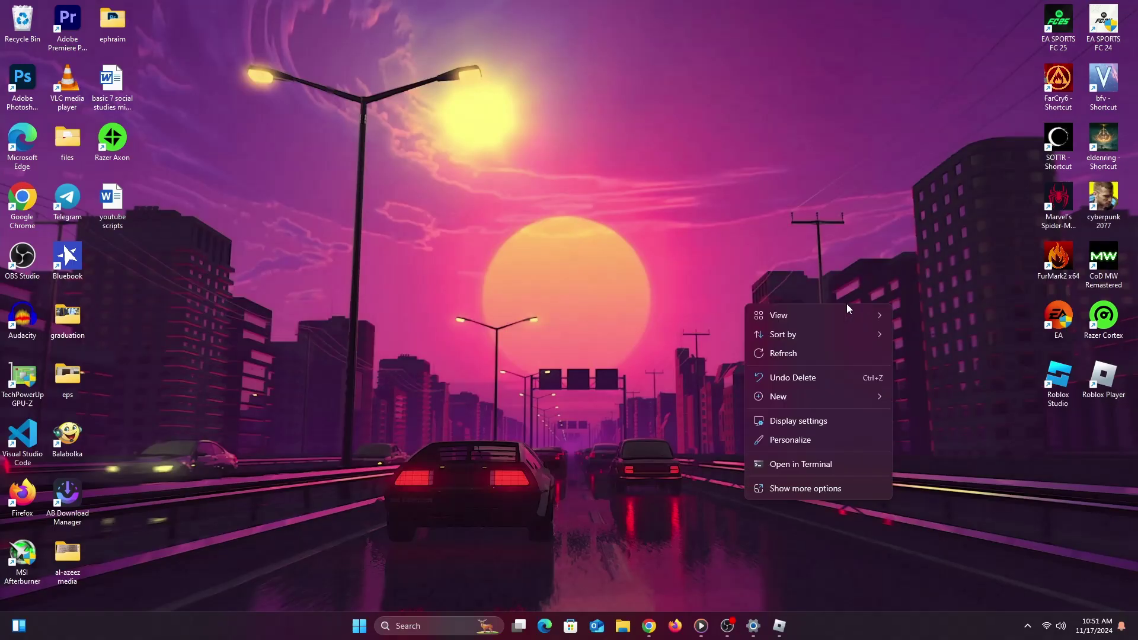
left_click(795, 421)
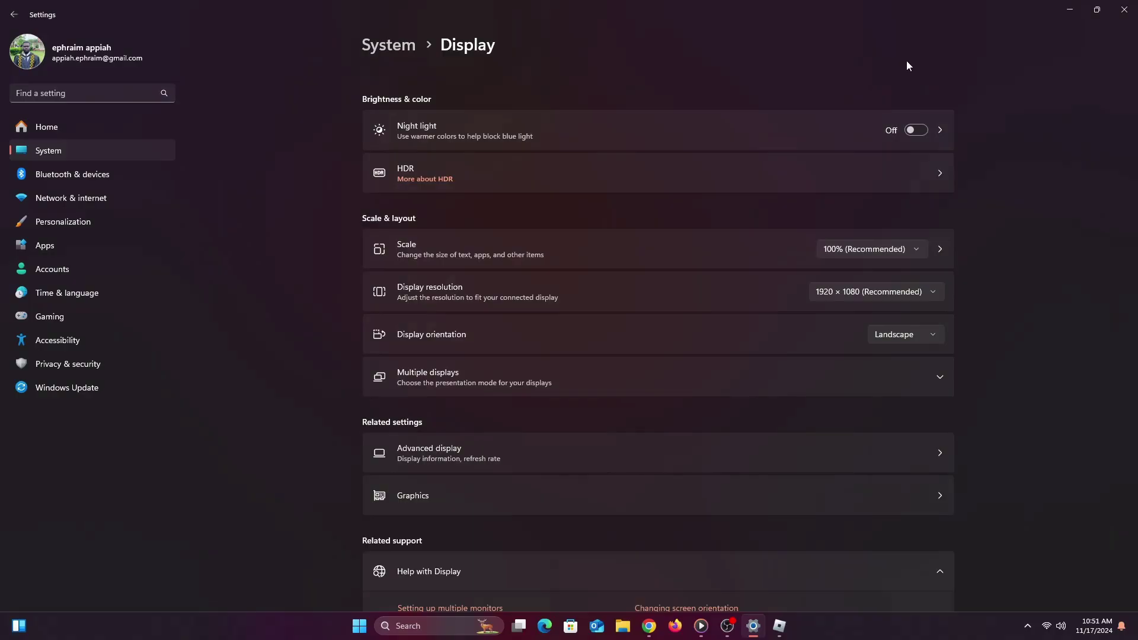
left_click(415, 455)
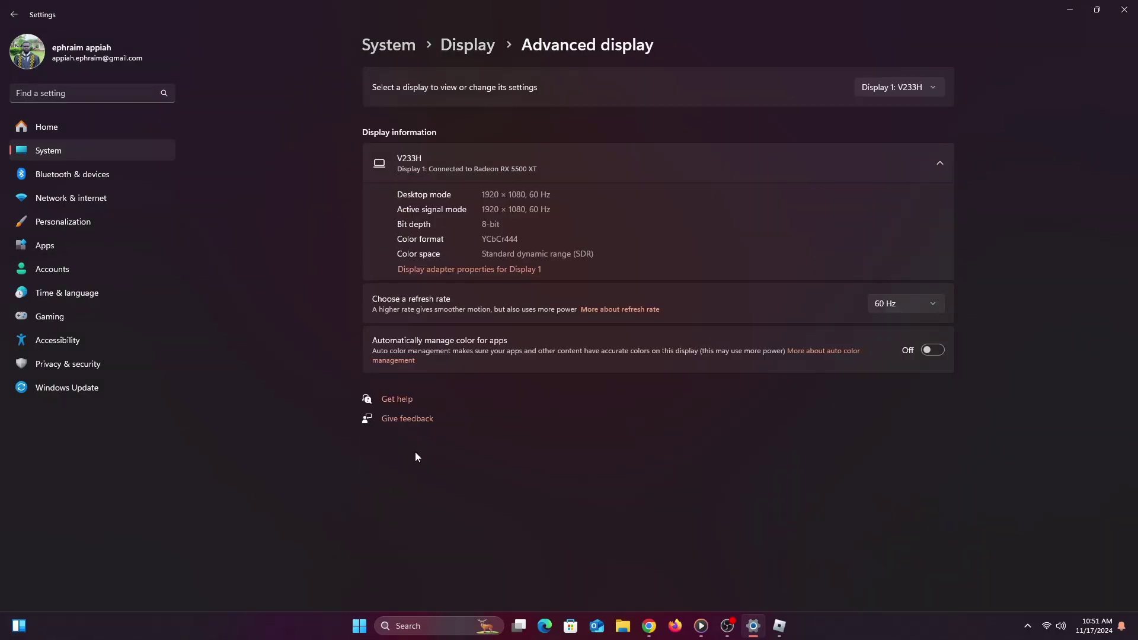
left_click(910, 305)
left_click(893, 332)
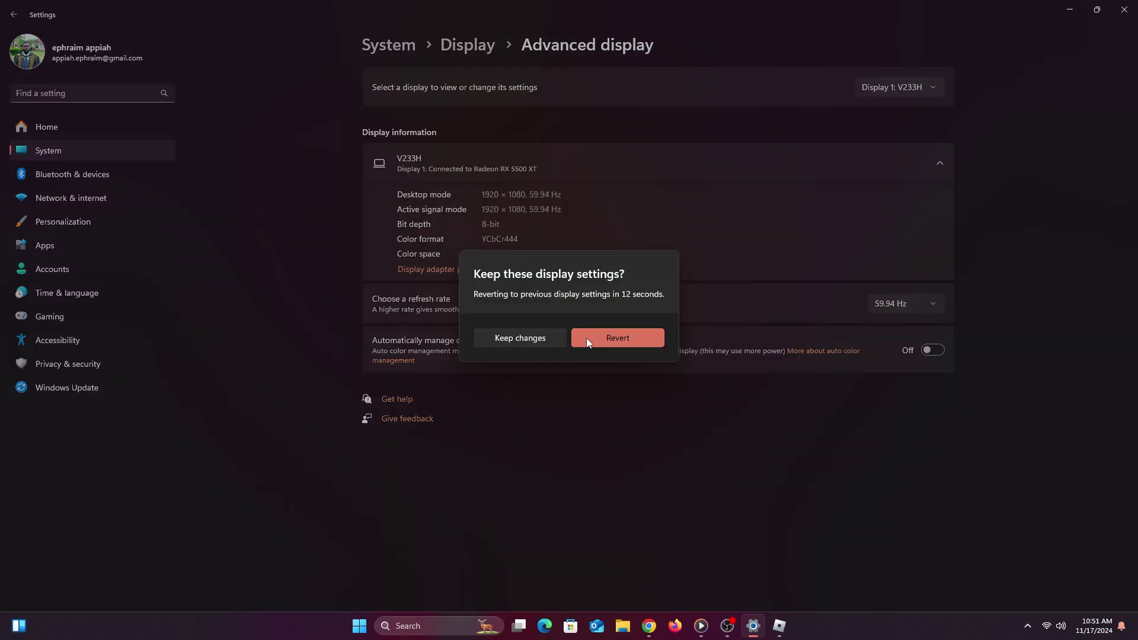
left_click(615, 339)
left_click(901, 305)
left_click(900, 306)
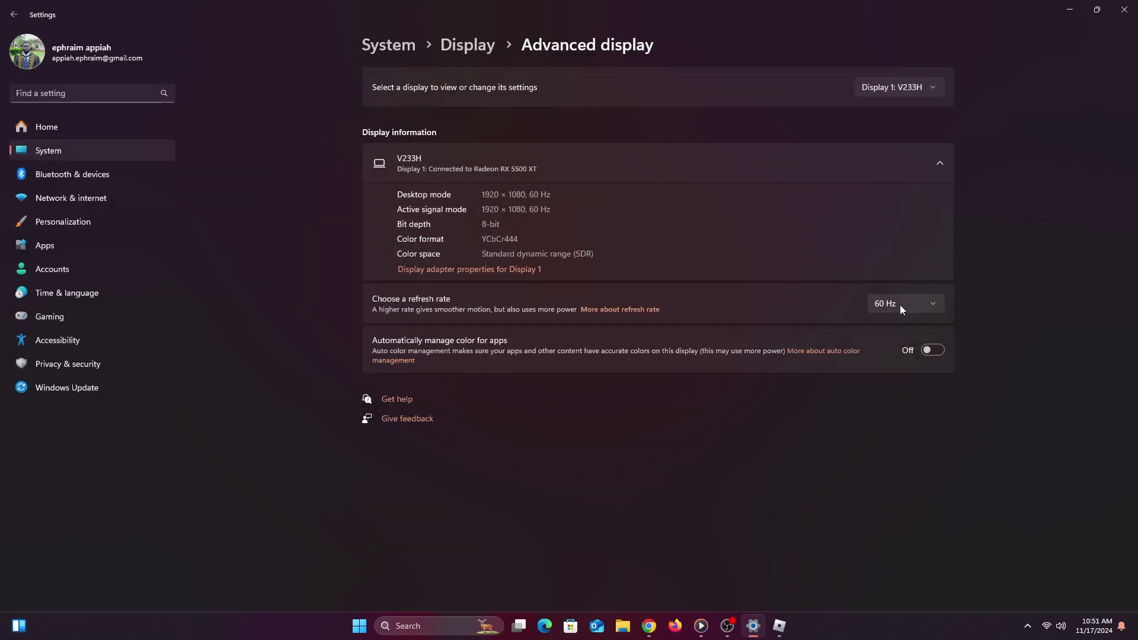
left_click(903, 304)
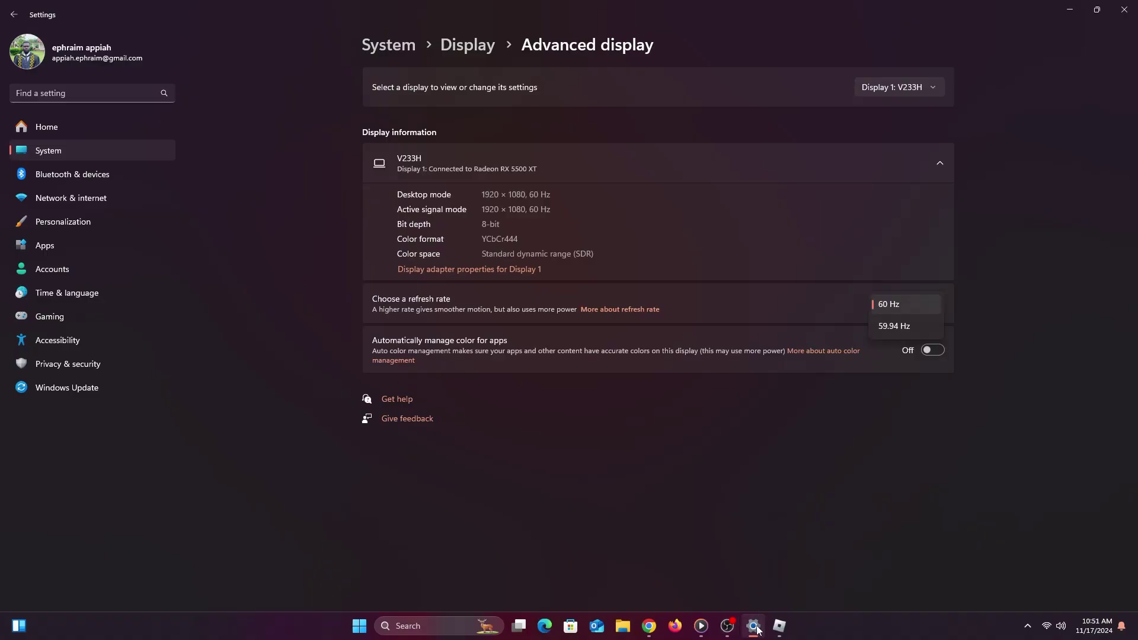
left_click(779, 626)
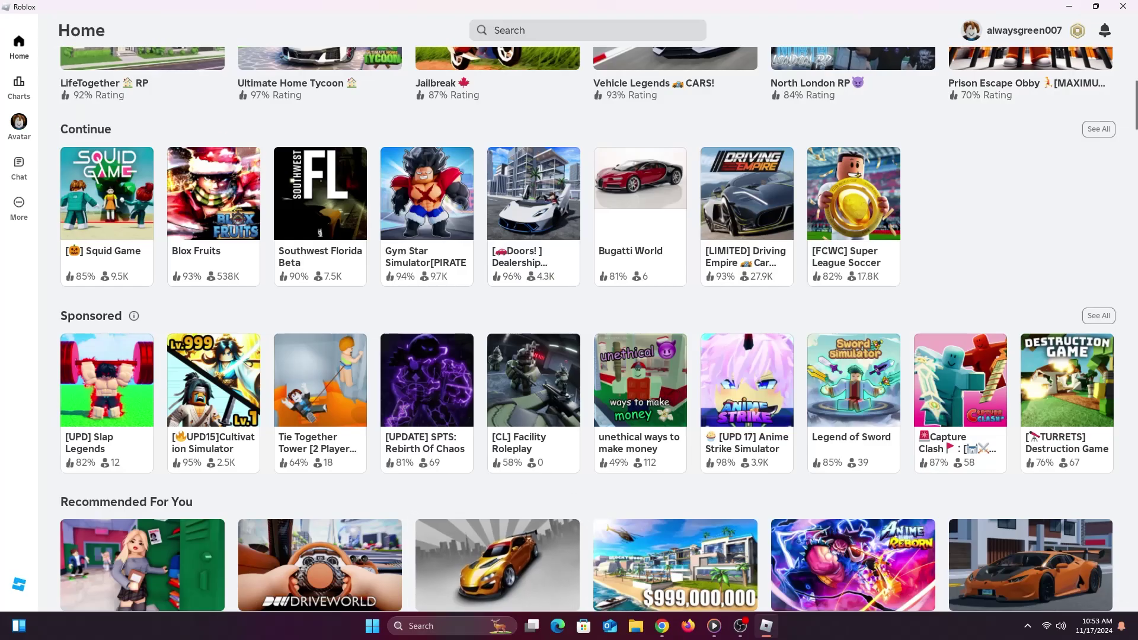
Open Windows Graphics settings via a 'grap' search and browse for a desktop app
left_click(419, 626)
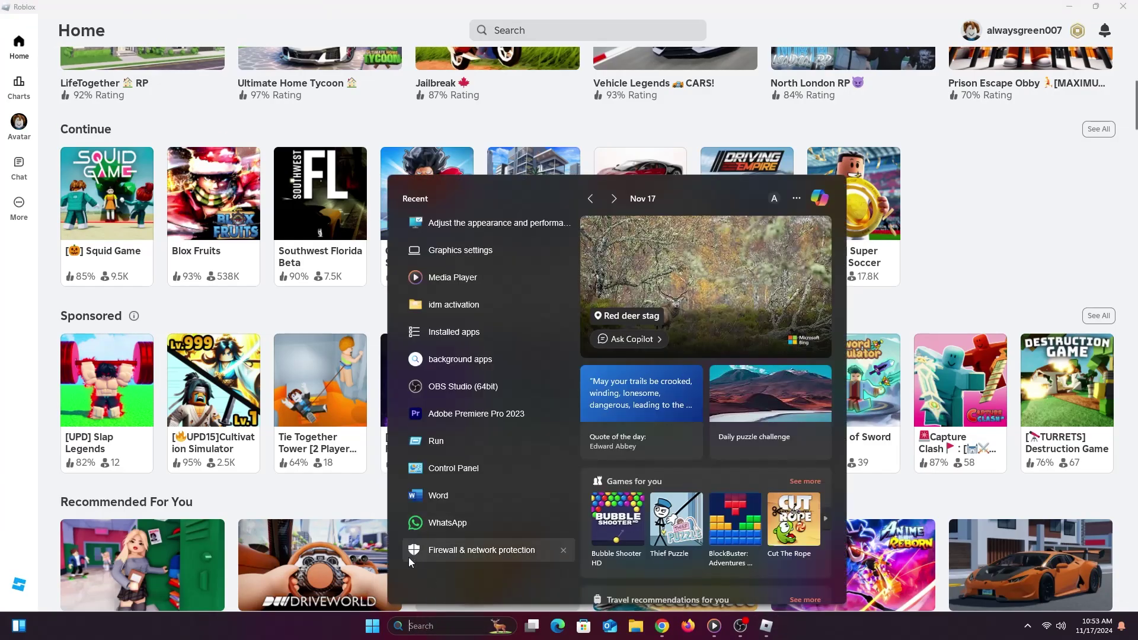
type("gra")
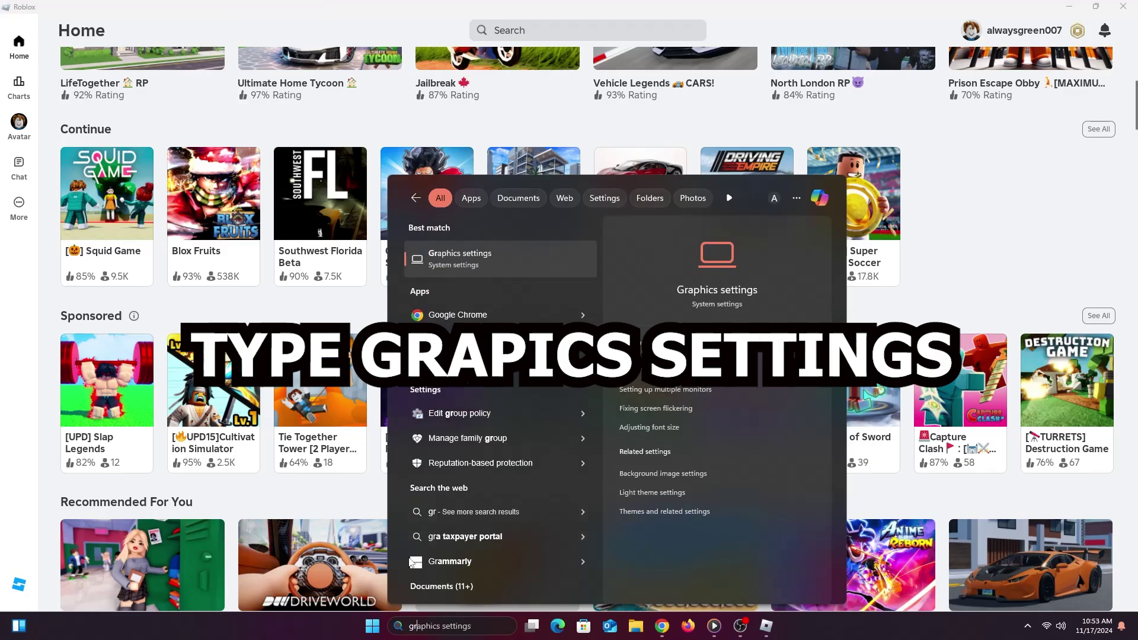
type("p")
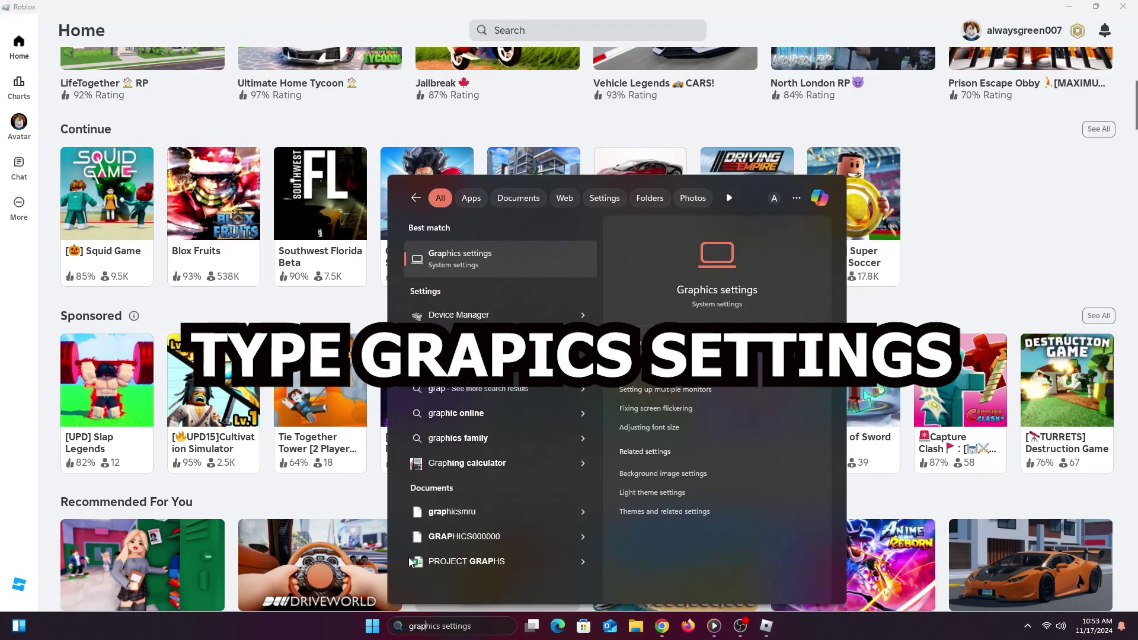
left_click(473, 262)
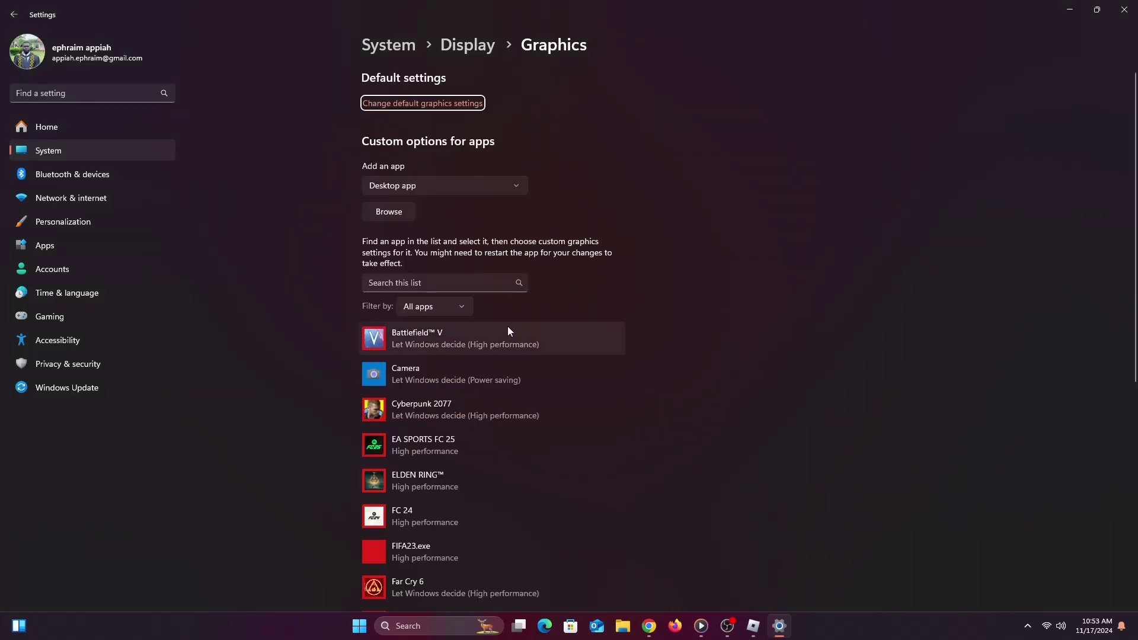
left_click(385, 211)
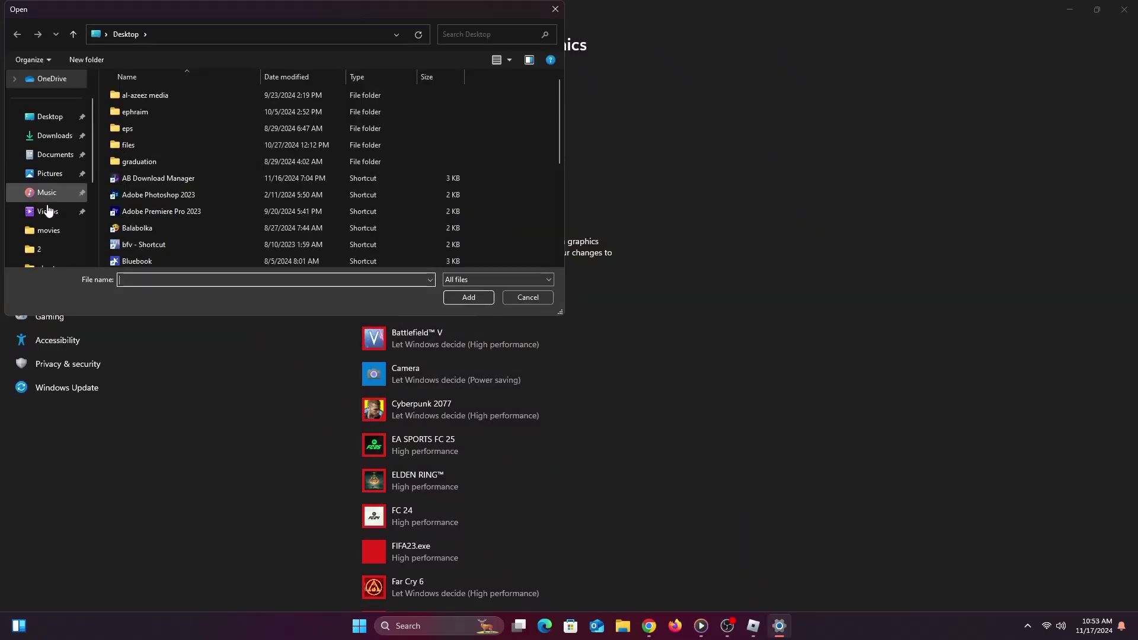
Look through C:, Program Files and Program Files (x86) for the Roblox executable
scroll(36, 213, "down", 3)
left_click(54, 192)
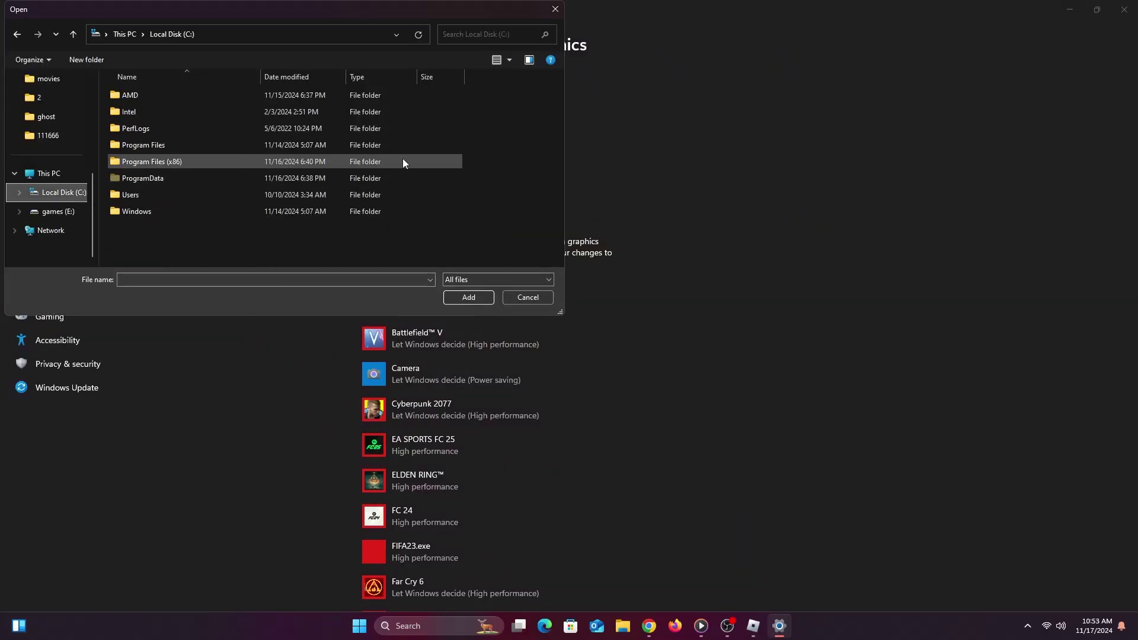
left_click(148, 146)
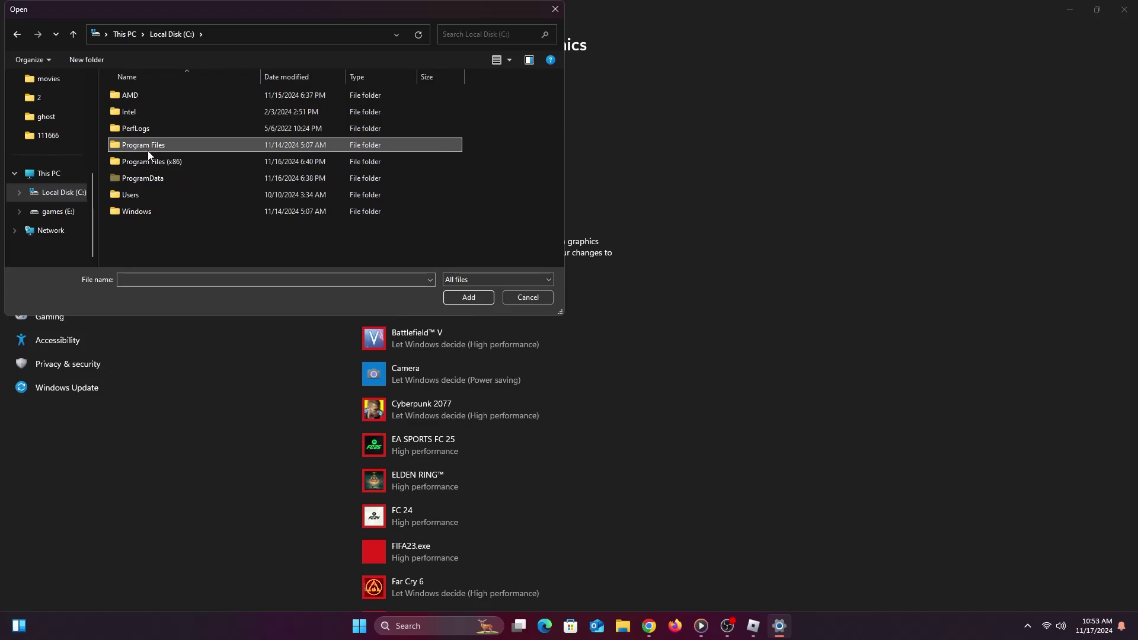
double_click(148, 150)
scroll(174, 140, "down", 1)
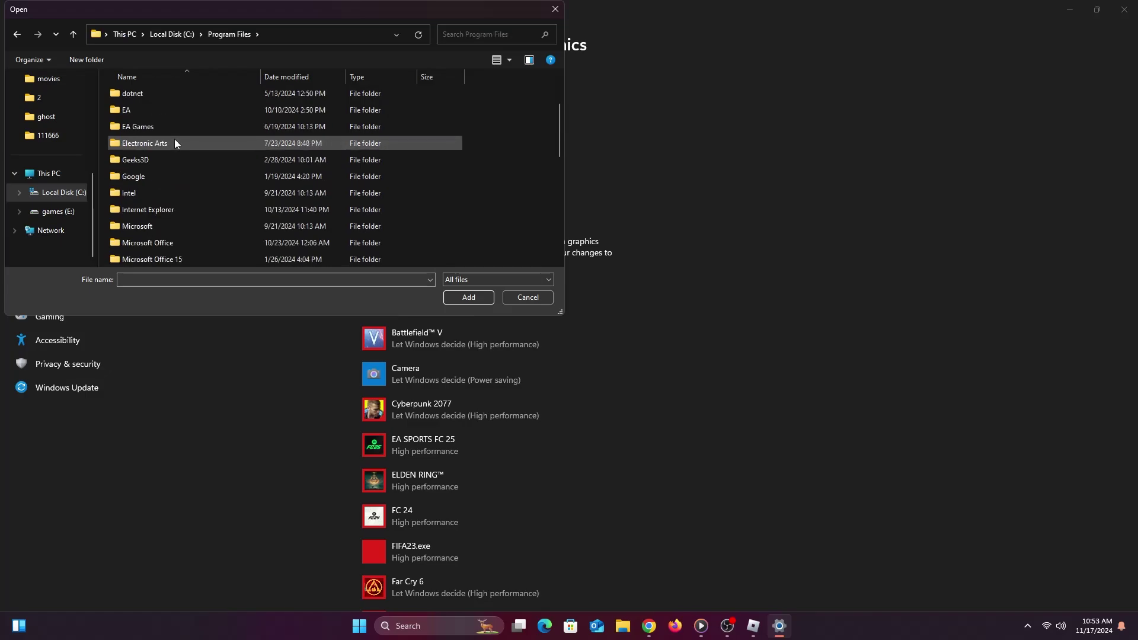
scroll(175, 143, "down", 2)
scroll(154, 142, "up", 2)
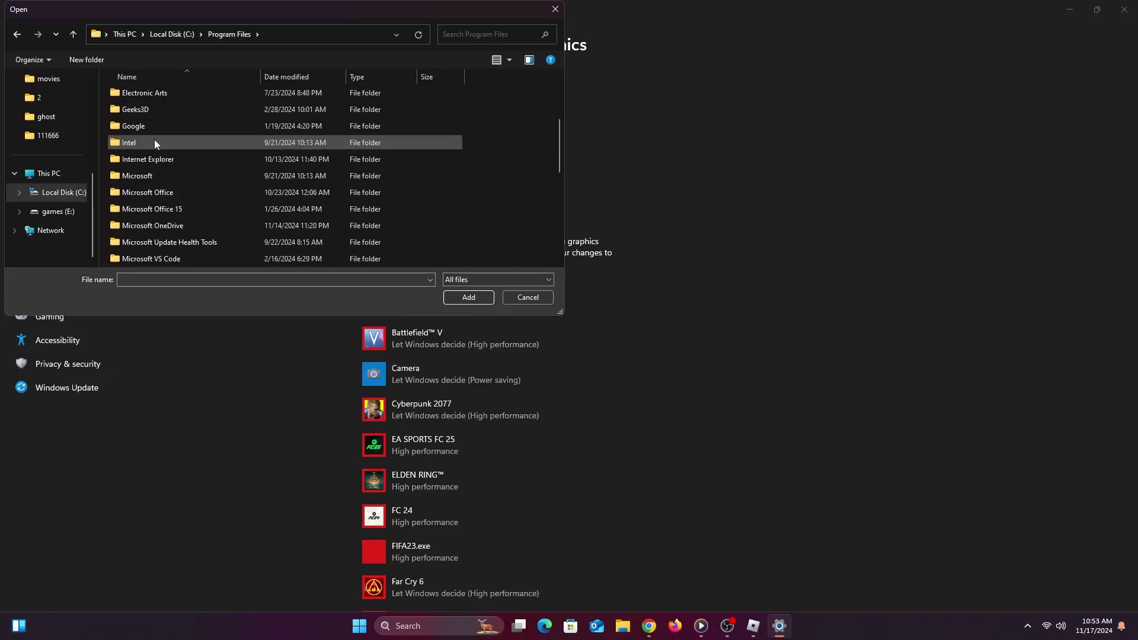
scroll(154, 142, "down", 4)
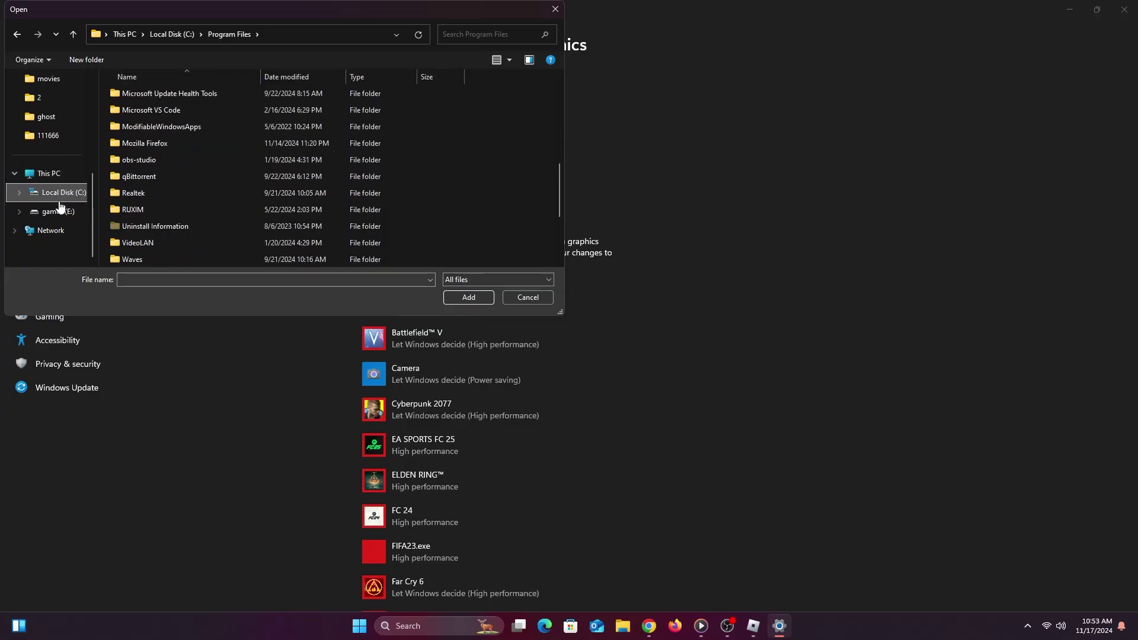
left_click(63, 193)
double_click(148, 160)
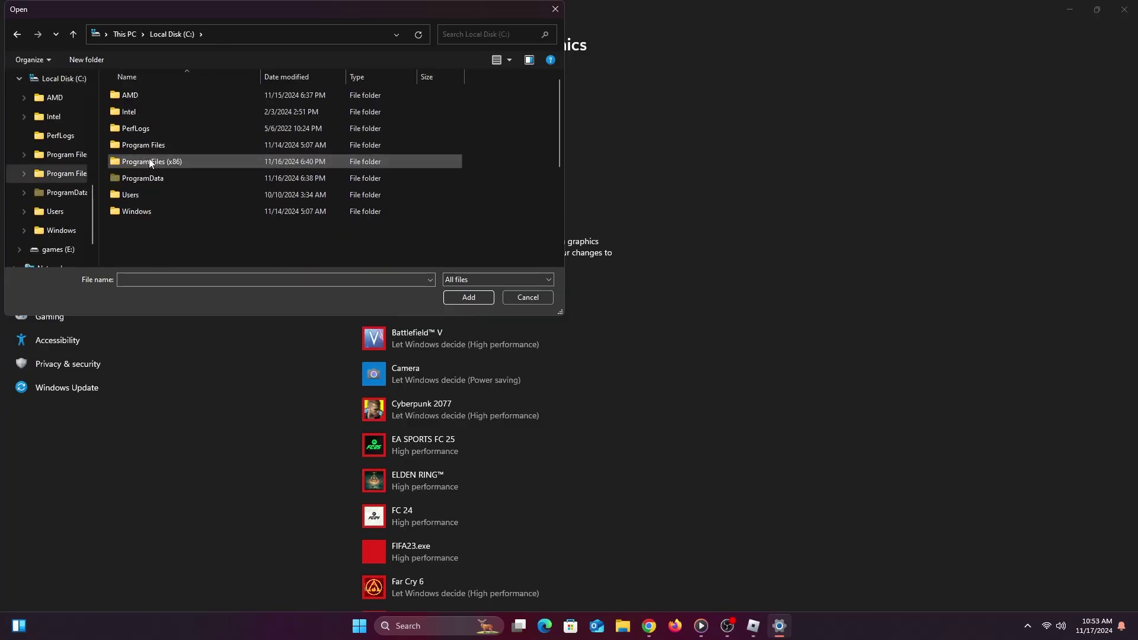
scroll(183, 152, "down", 2)
scroll(183, 151, "down", 2)
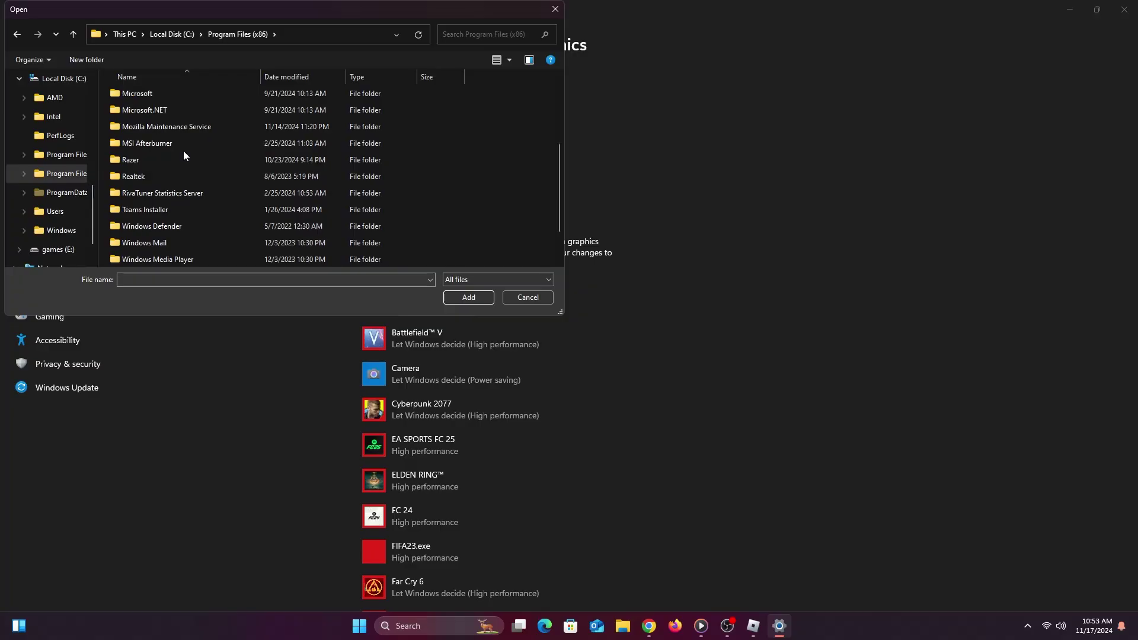
scroll(185, 155, "up", 5)
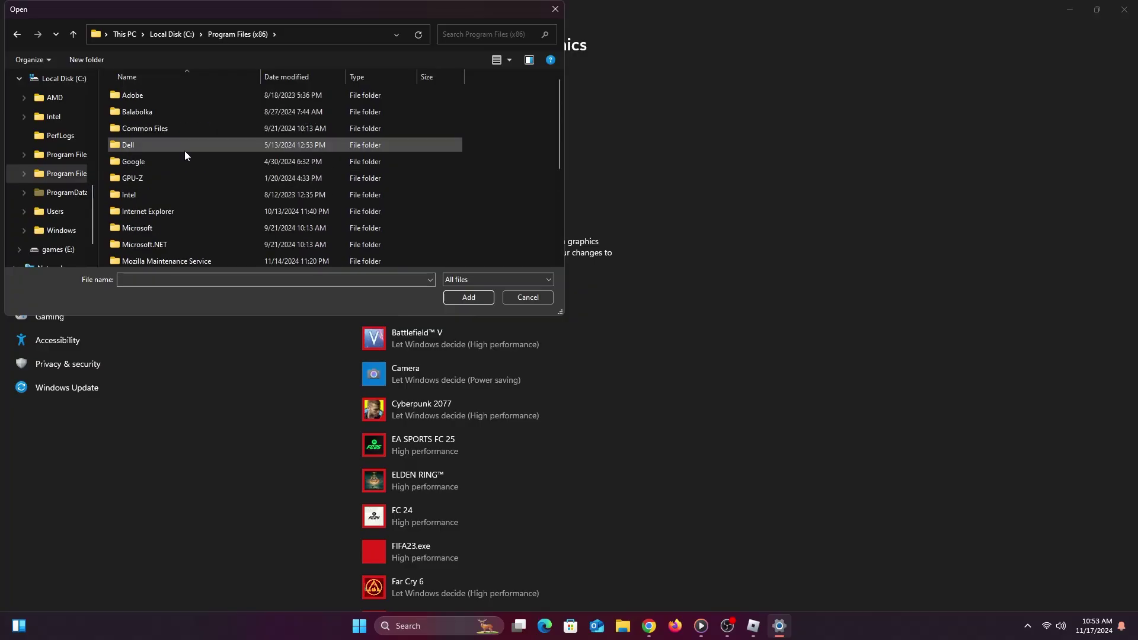
scroll(35, 137, "up", 5)
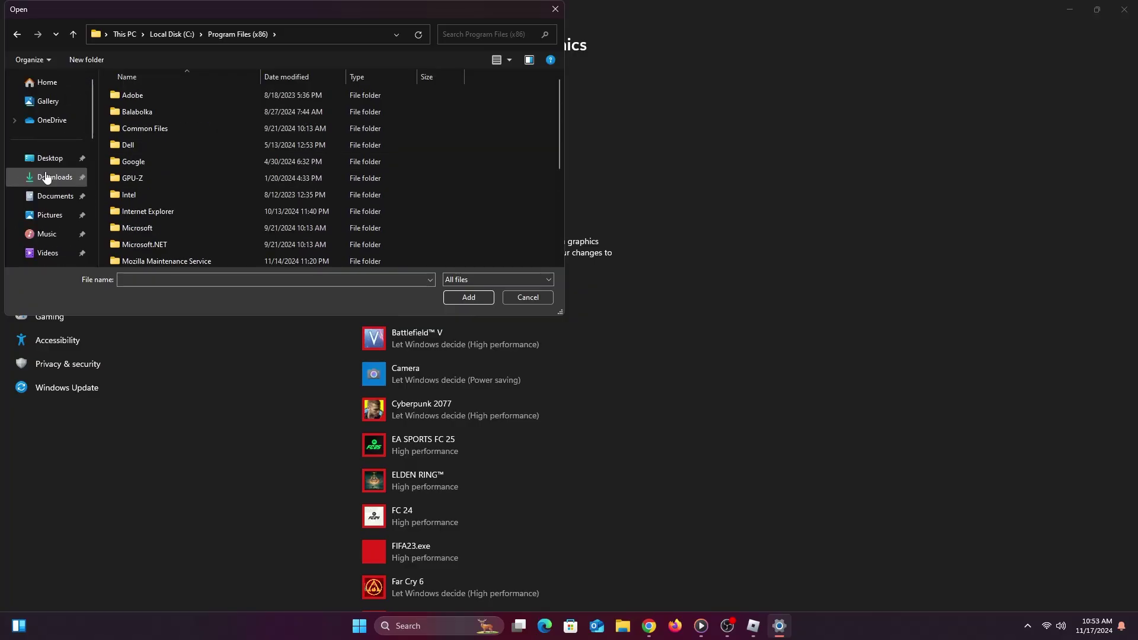
Add the Roblox Player shortcut from the Desktop to the graphics app list
left_click(47, 158)
scroll(155, 137, "down", 4)
scroll(154, 141, "down", 1)
left_click(155, 211)
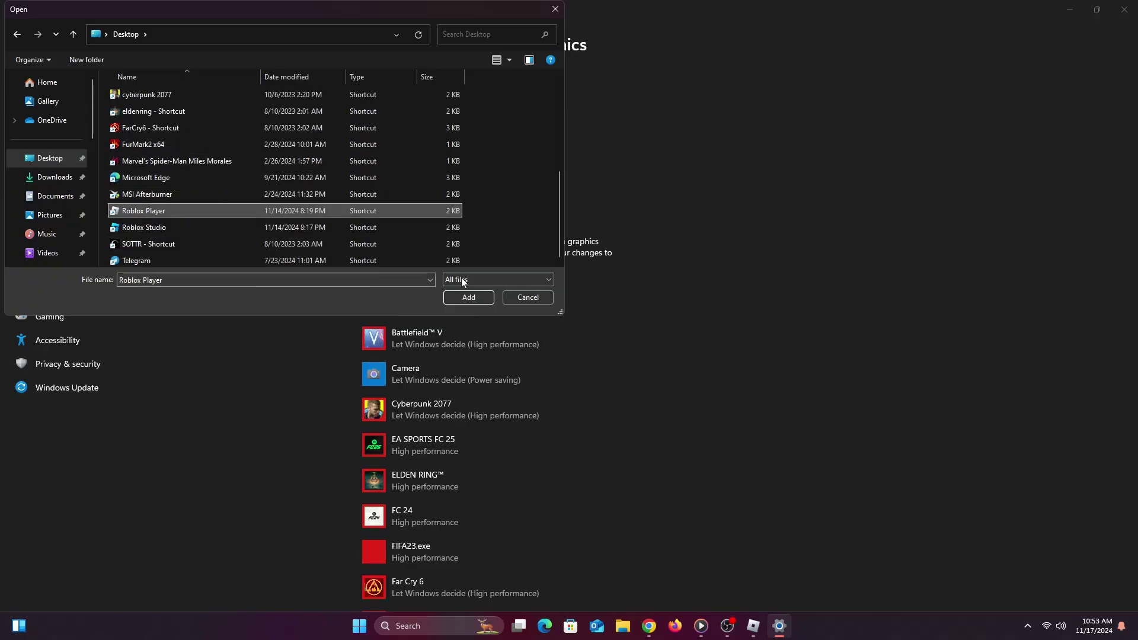
left_click(469, 297)
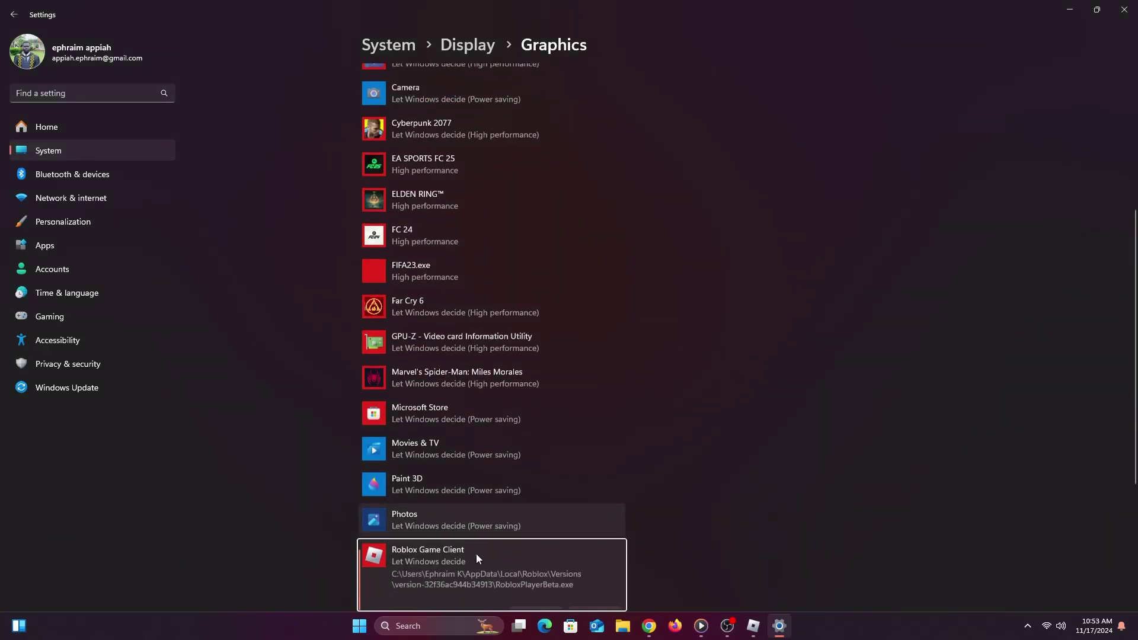
Set Roblox Game Client's graphics preference to High performance and save it
left_click(450, 584)
left_click(548, 396)
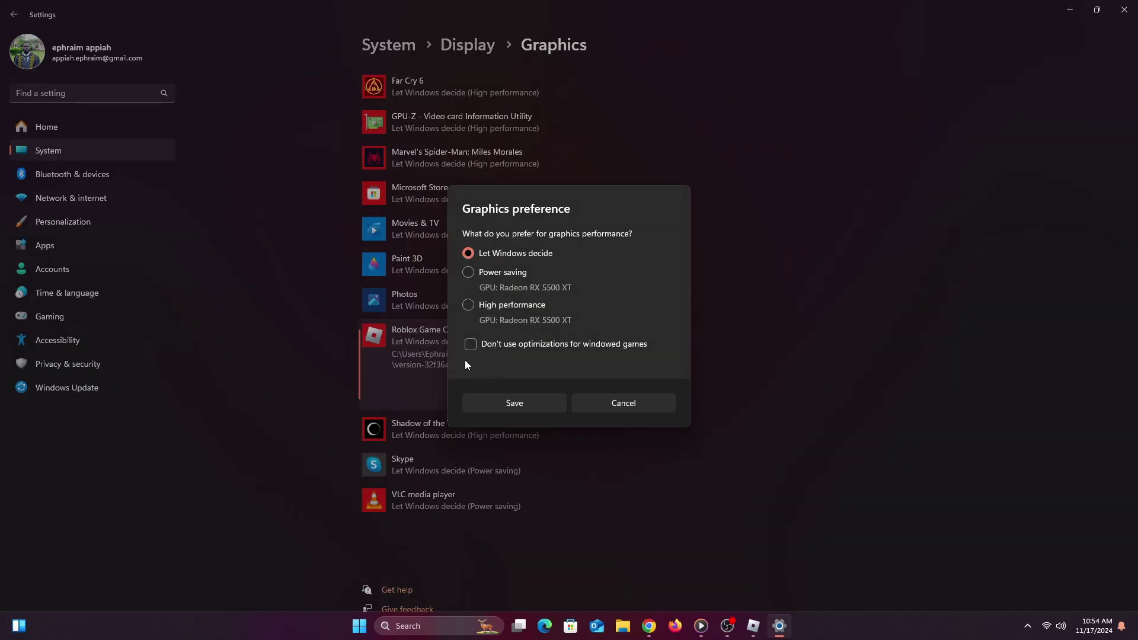
left_click(471, 310)
left_click(546, 404)
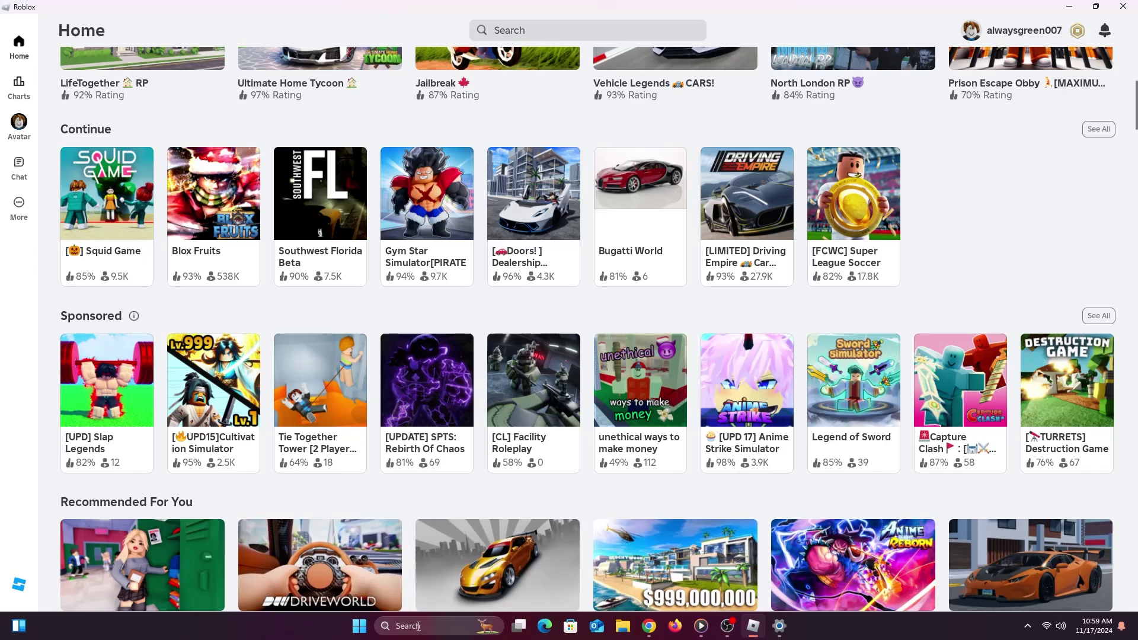
left_click(415, 626)
Launch Disk Cleanup on drive C: and switch it to cleaning system files
type("disk")
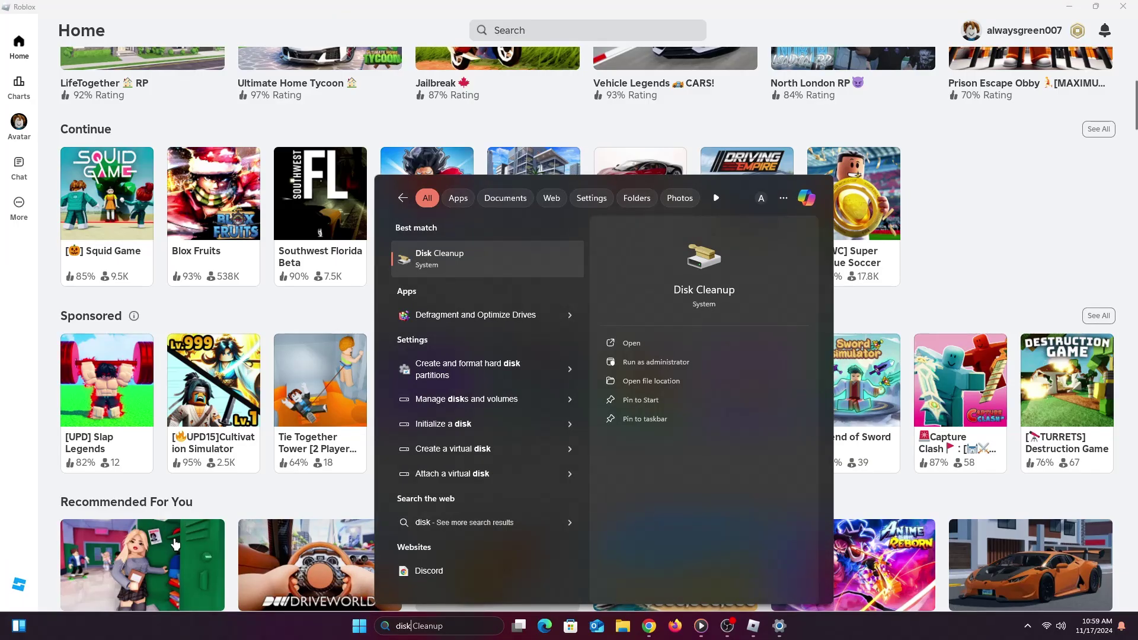
key("Return")
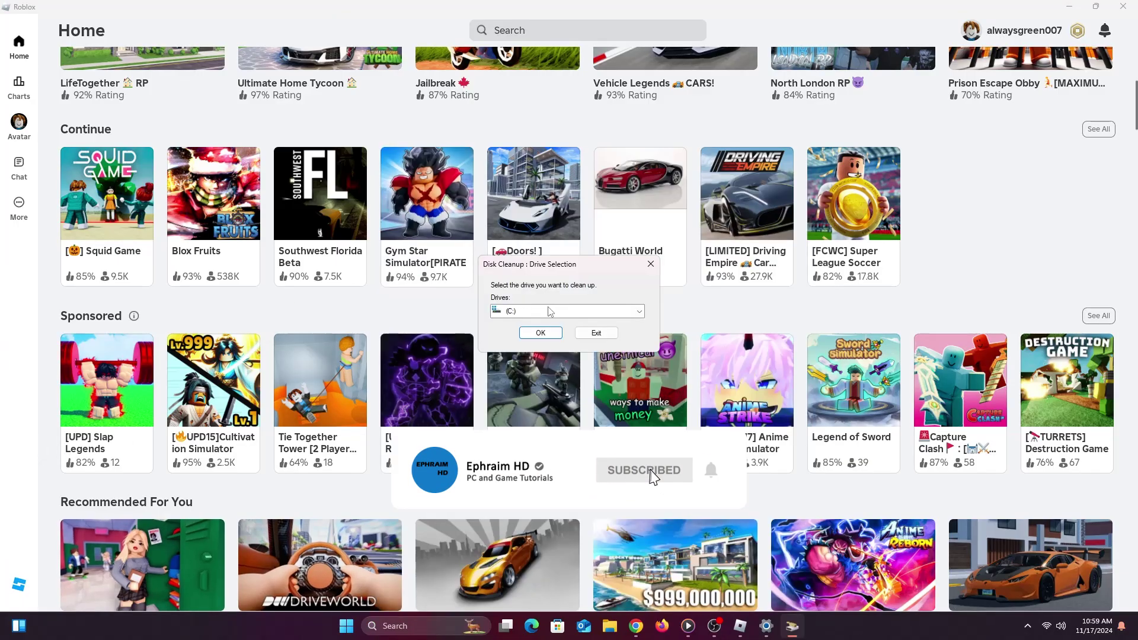
left_click(524, 336)
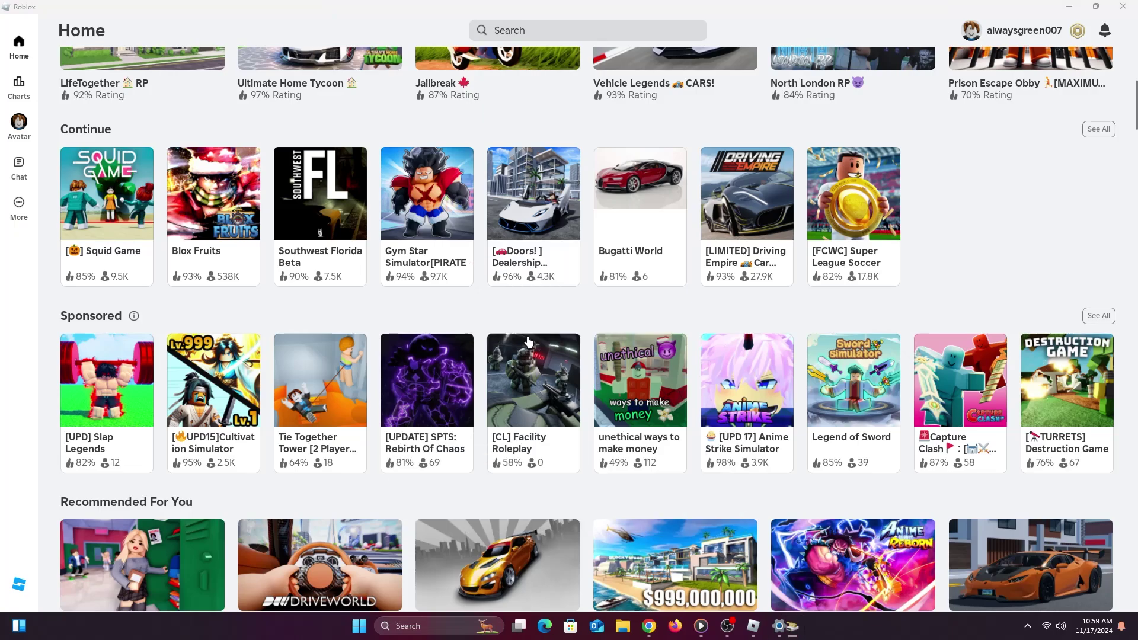
left_click(214, 364)
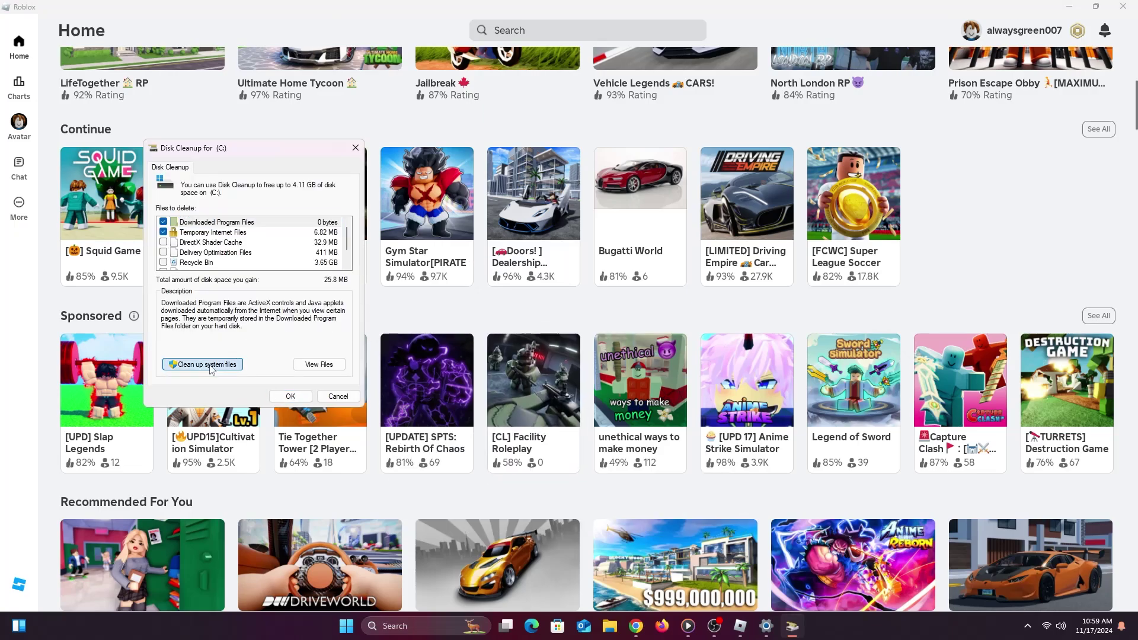
left_click(528, 334)
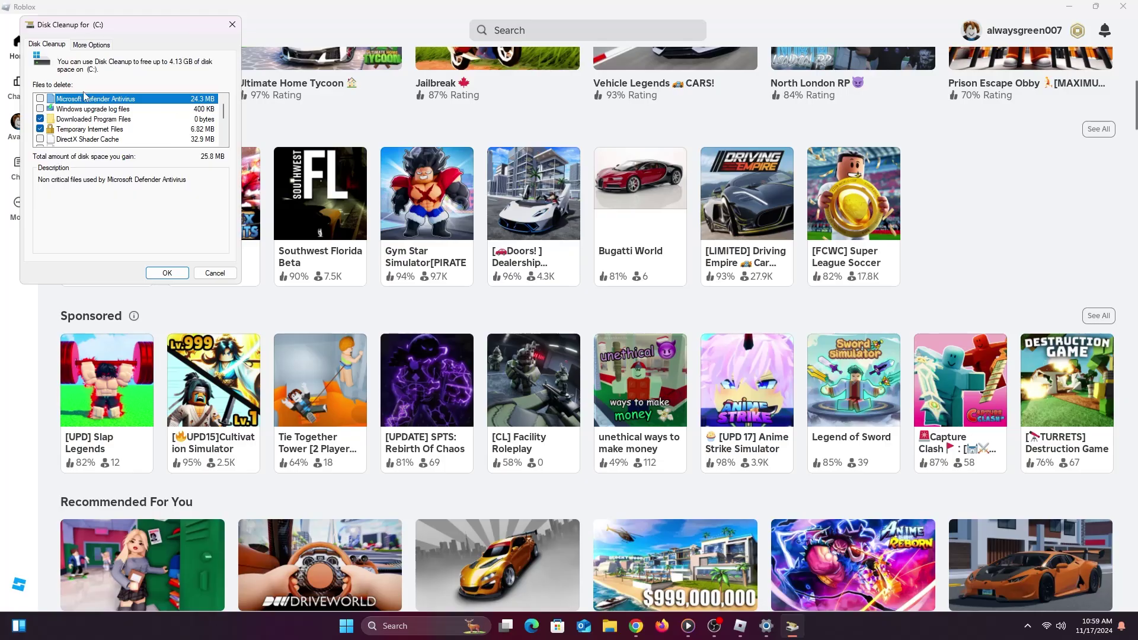
Tick Microsoft Defender Antivirus files and DirectX Shader Cache, then permanently delete the files
left_click(40, 99)
left_click(40, 139)
scroll(86, 132, "down", 2)
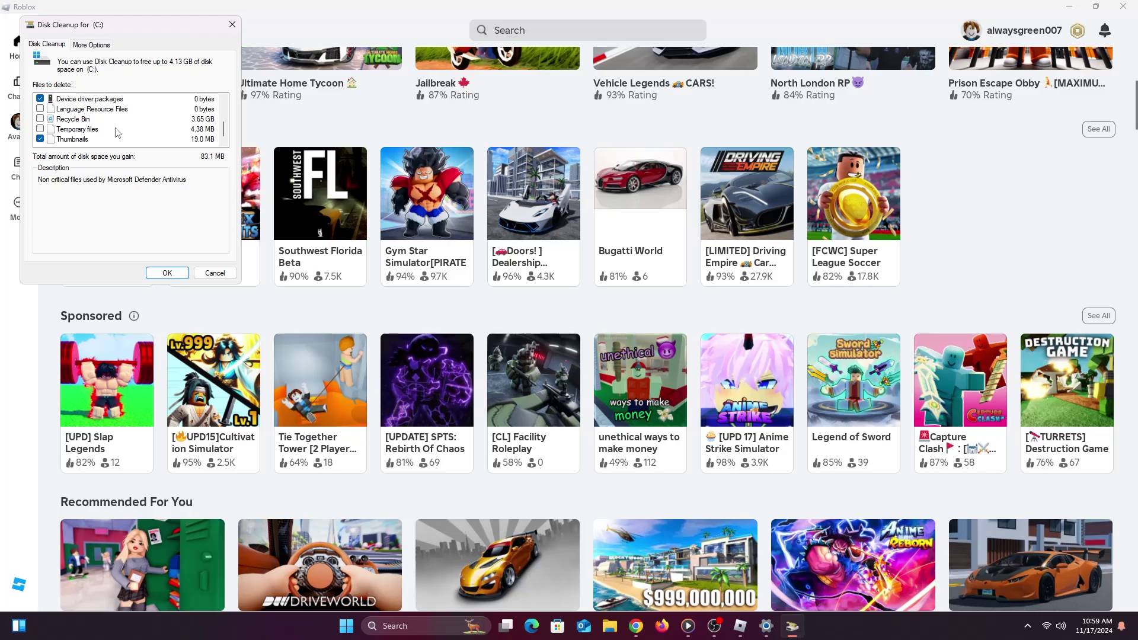
scroll(117, 131, "up", 2)
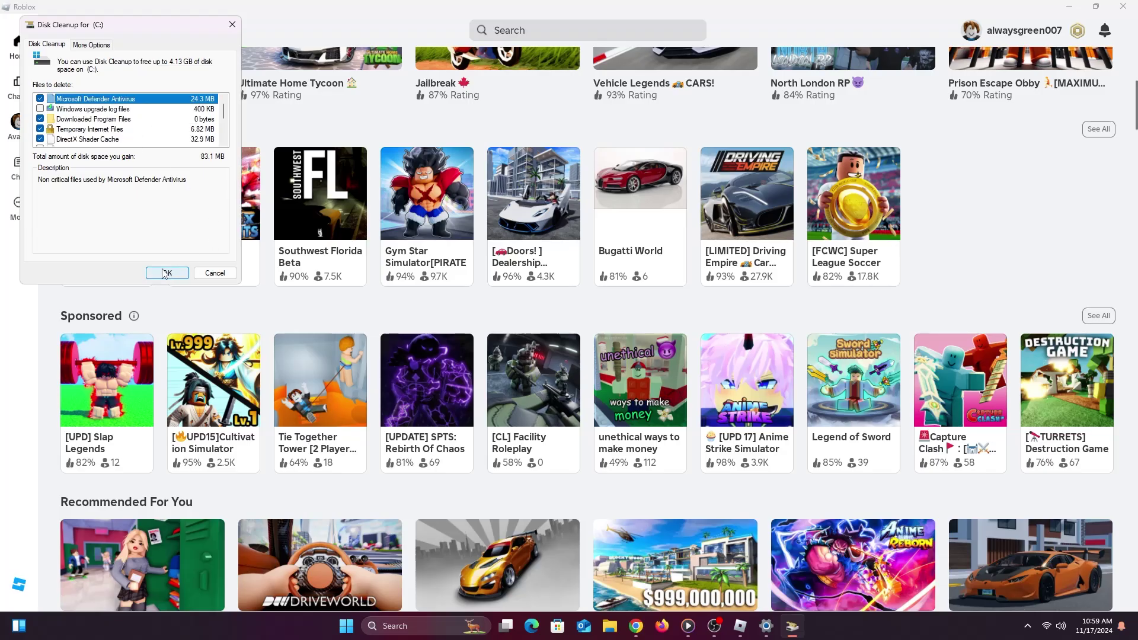
left_click(166, 273)
left_click(587, 319)
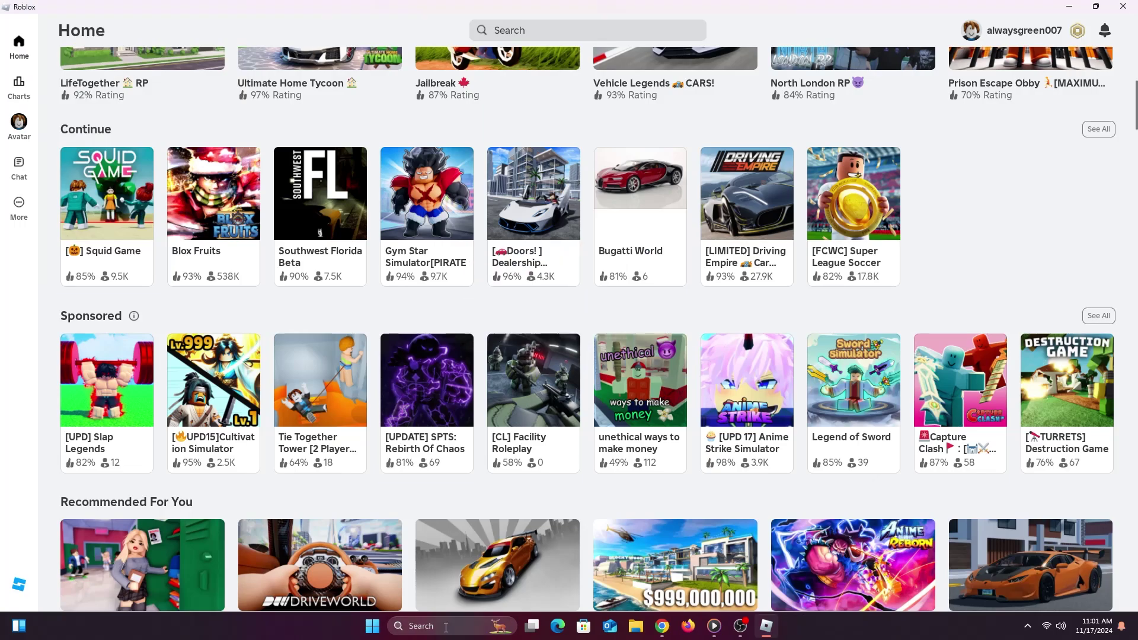
Open Power Options via a 'power optio' search and activate the High performance plan
type("power optio")
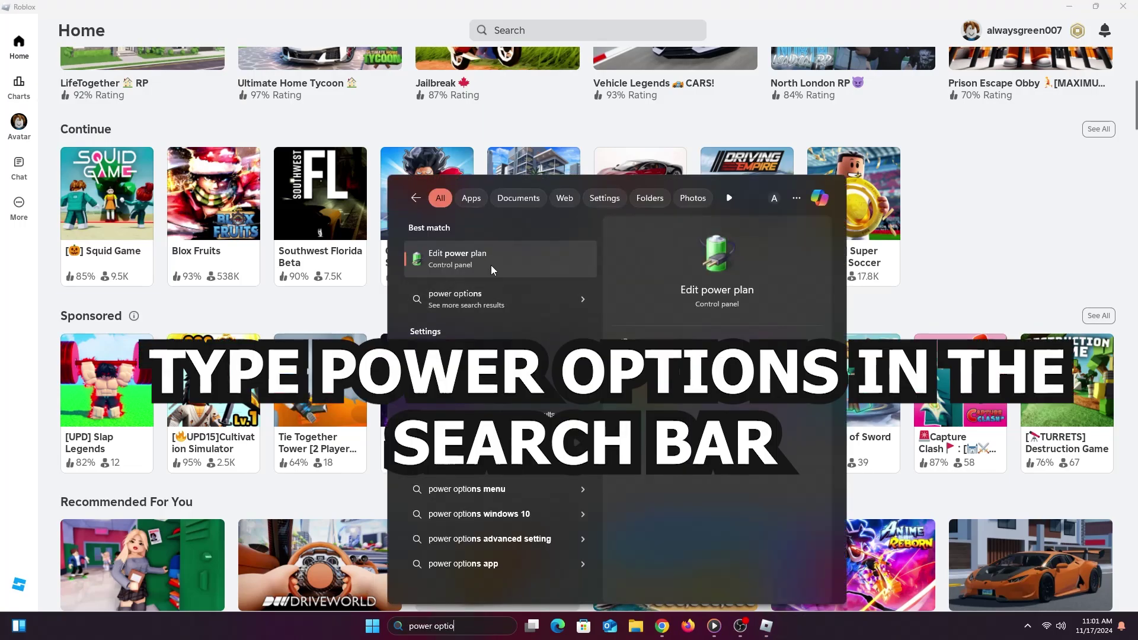
left_click(491, 264)
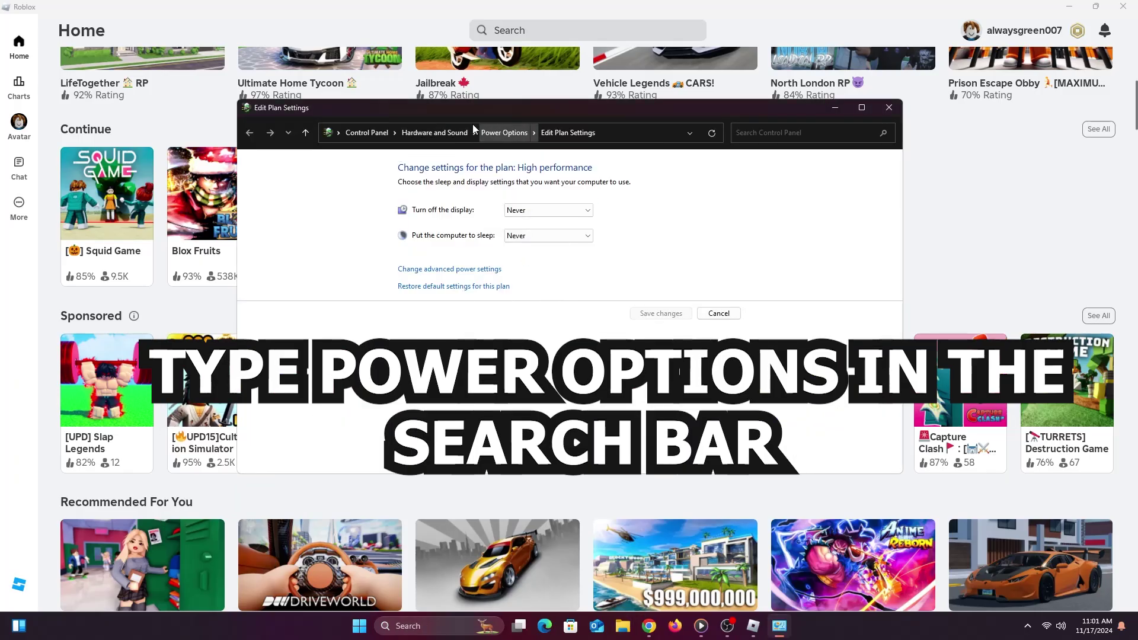
left_click(504, 133)
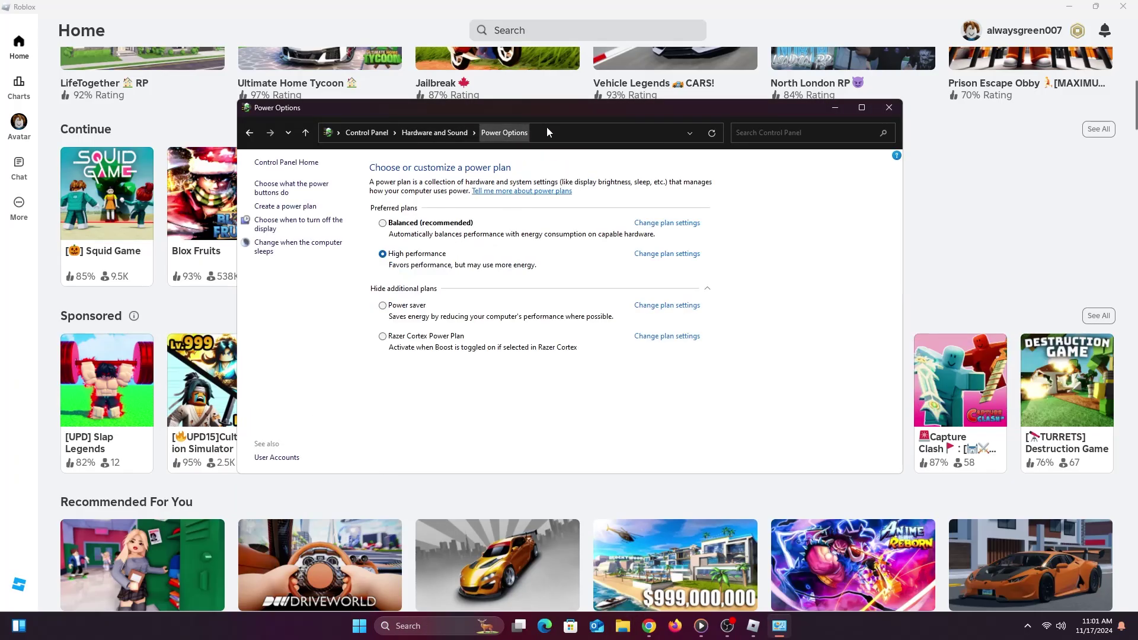
left_click(382, 223)
left_click(383, 305)
left_click(382, 337)
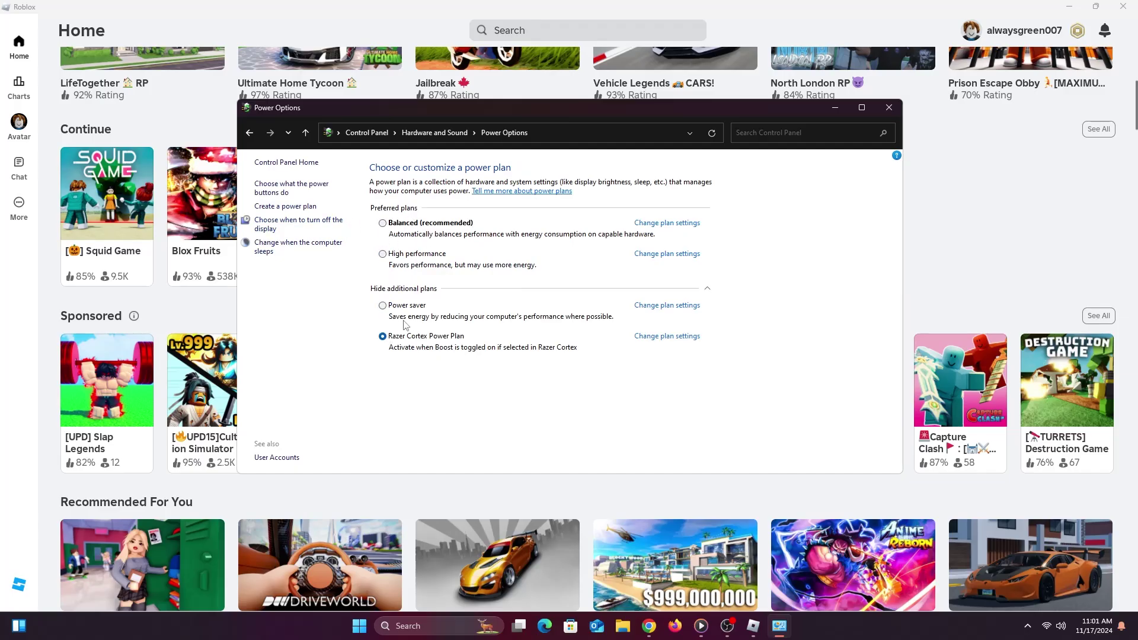
left_click(382, 254)
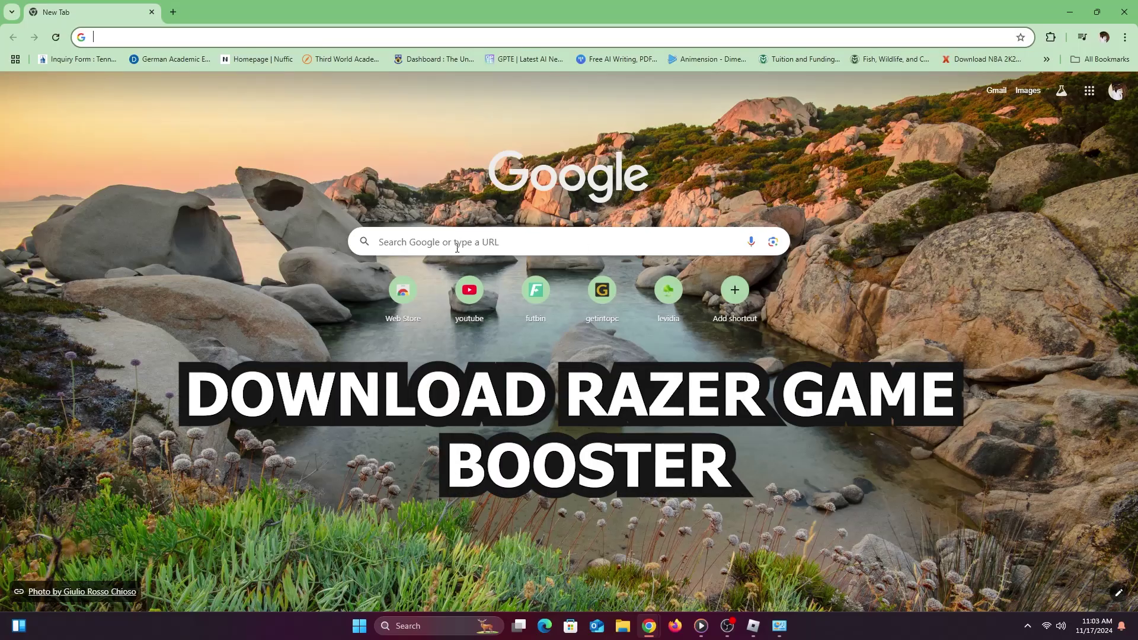
Search Google for 'razer cortex game booster' and start the Razer Cortex download, cancelling the Add Download prompt
left_click(457, 248)
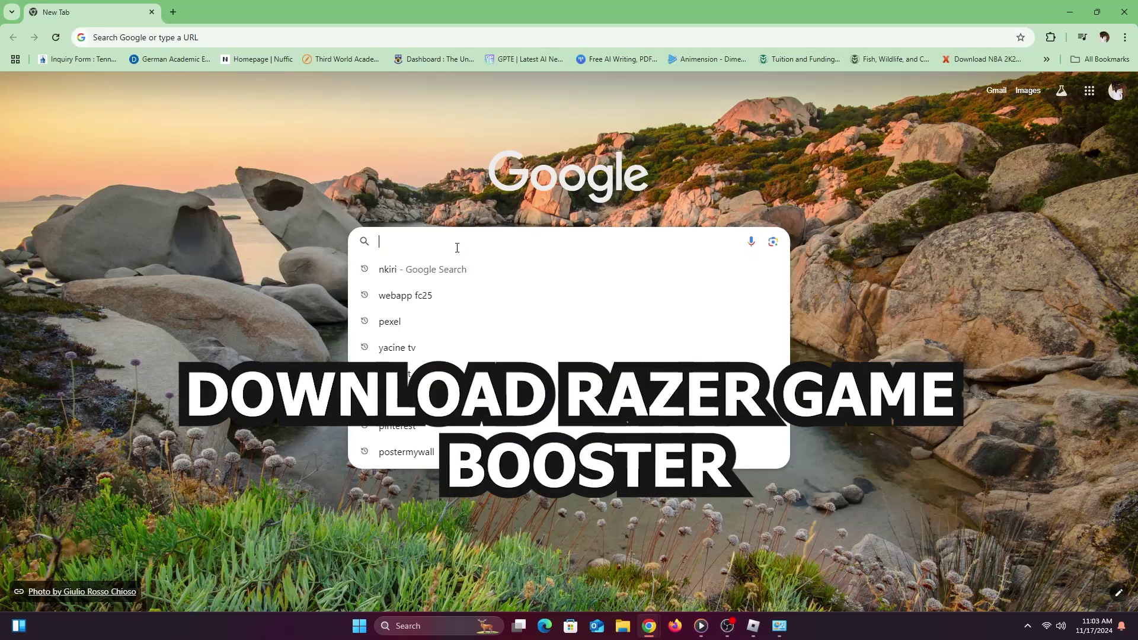
type("ra")
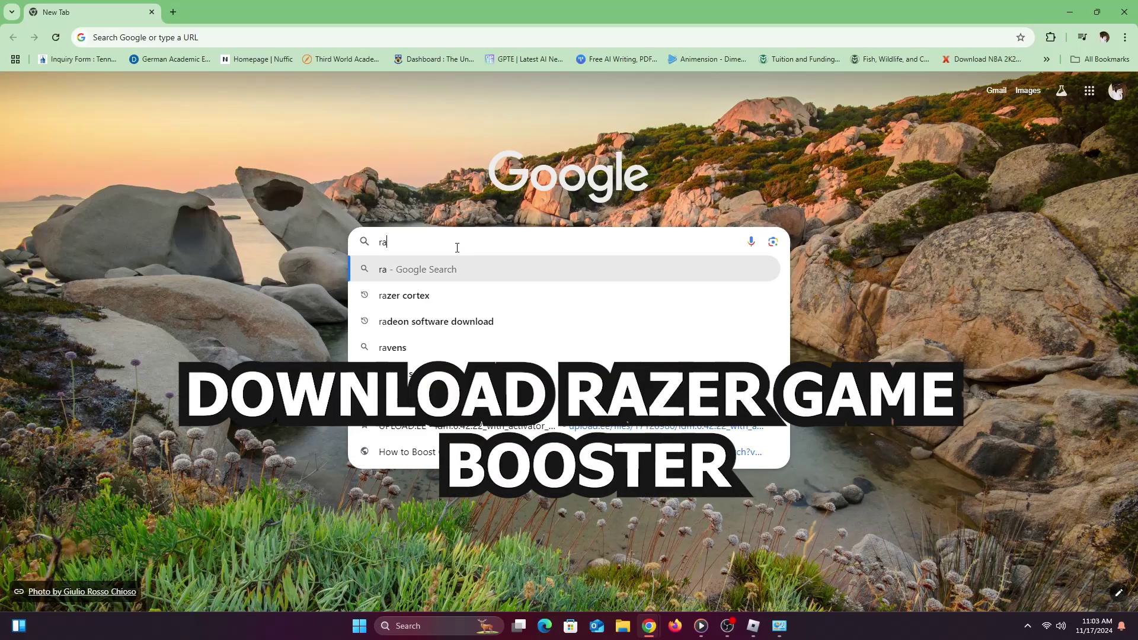
type("zer")
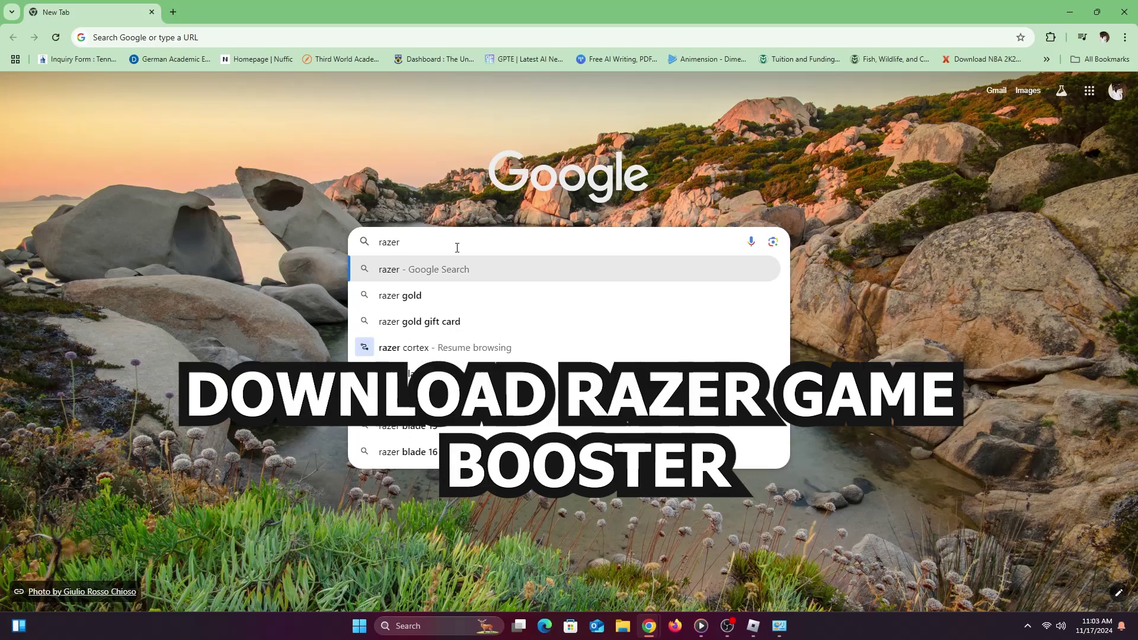
type(" c")
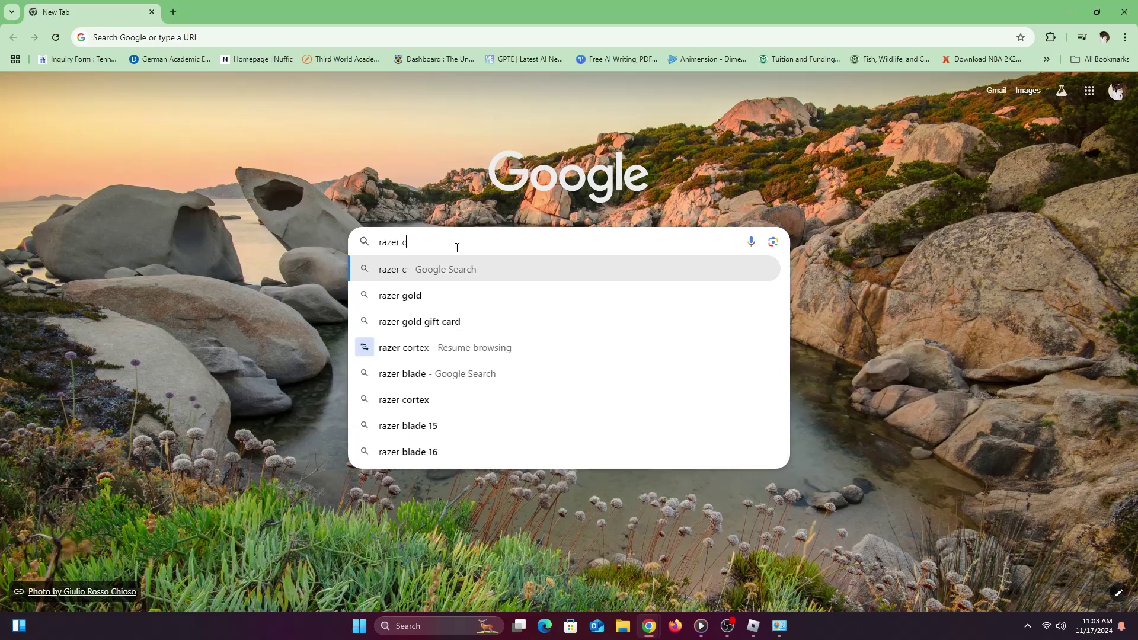
type("ortex")
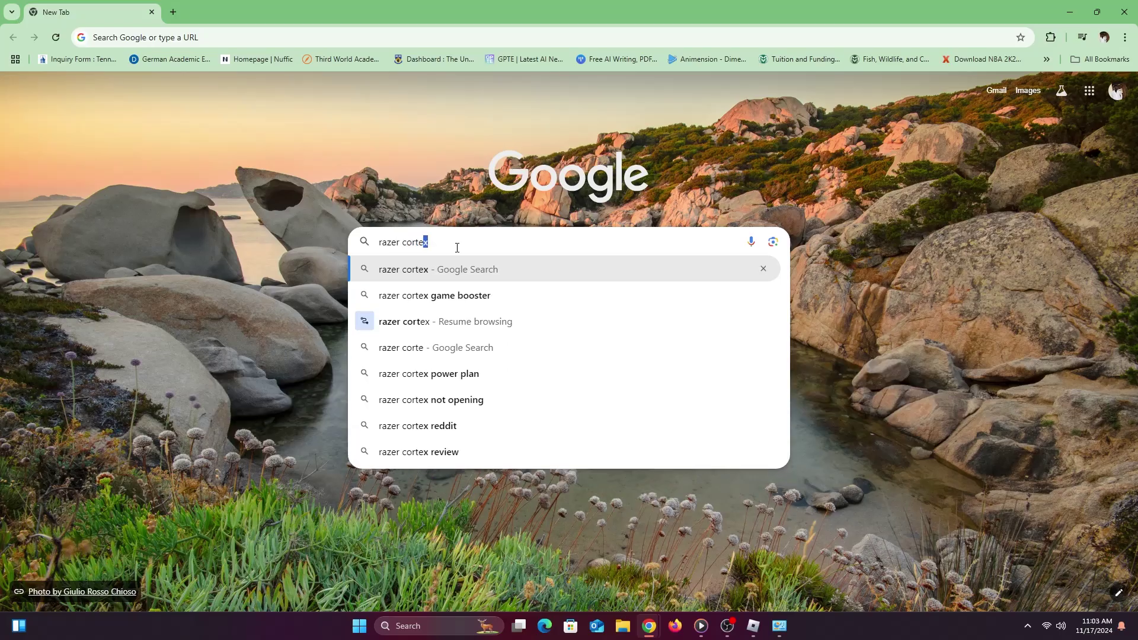
left_click(446, 299)
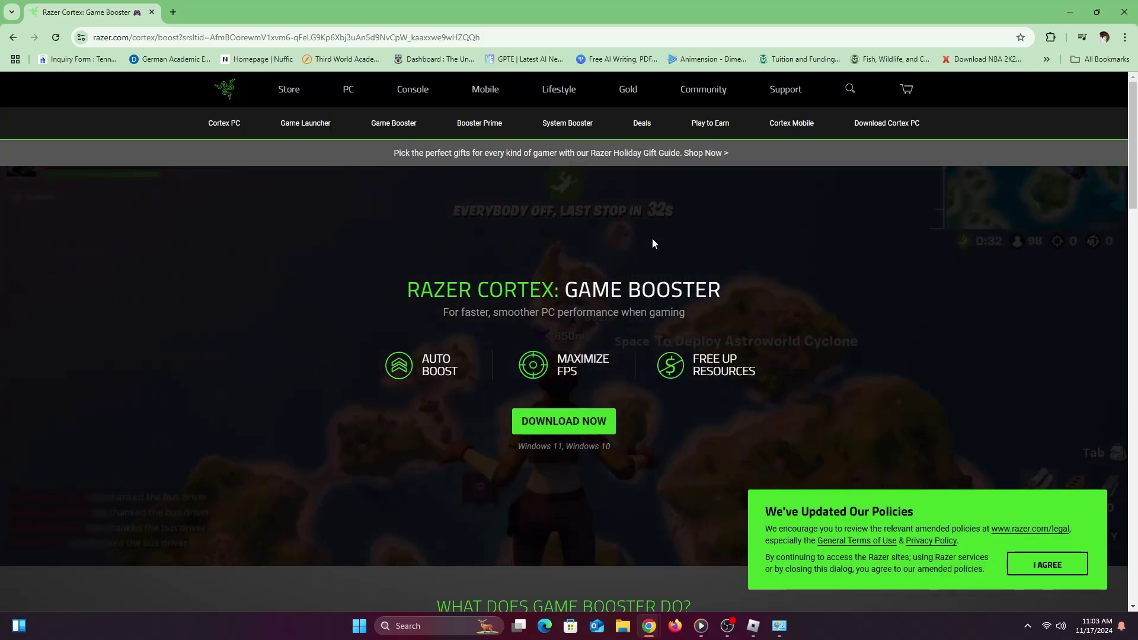
left_click(568, 423)
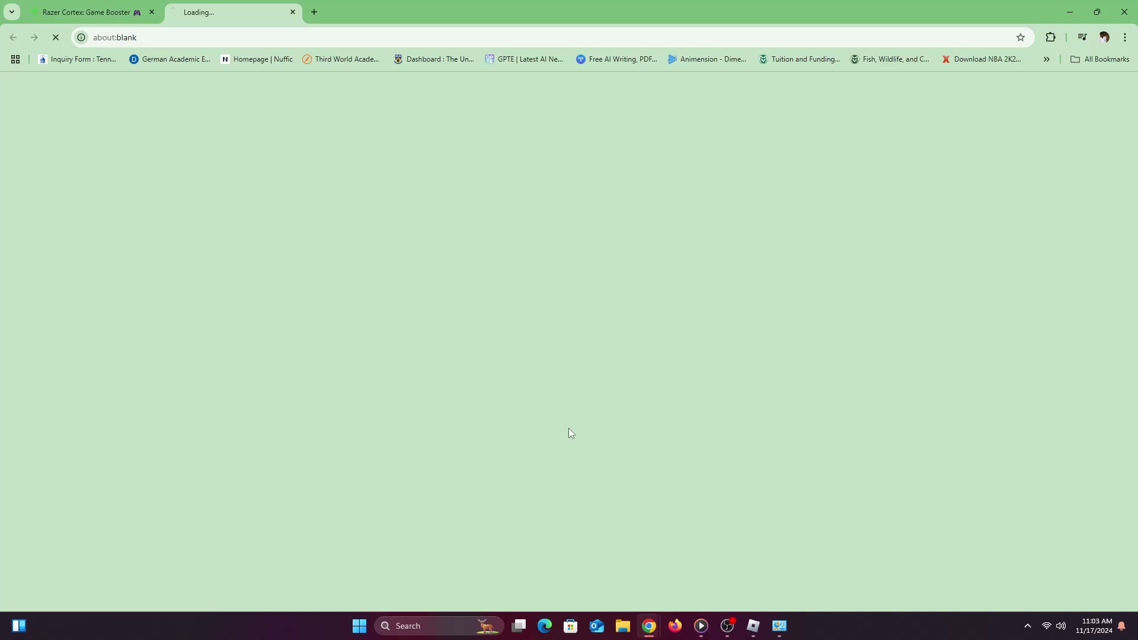
left_click(293, 11)
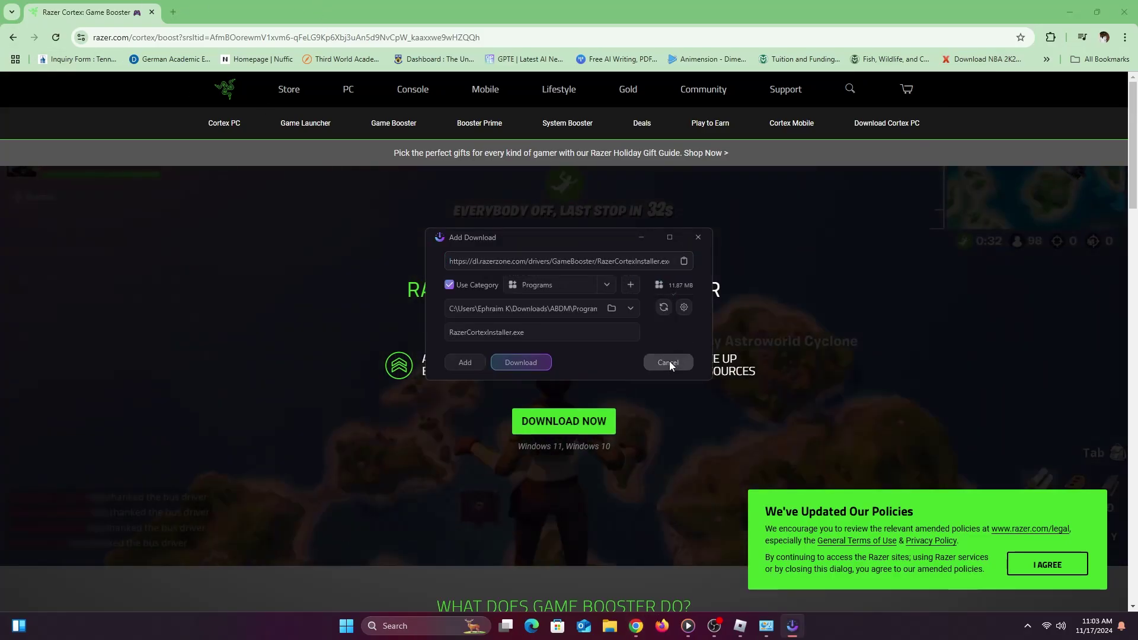
left_click(669, 362)
mouse_move(724, 629)
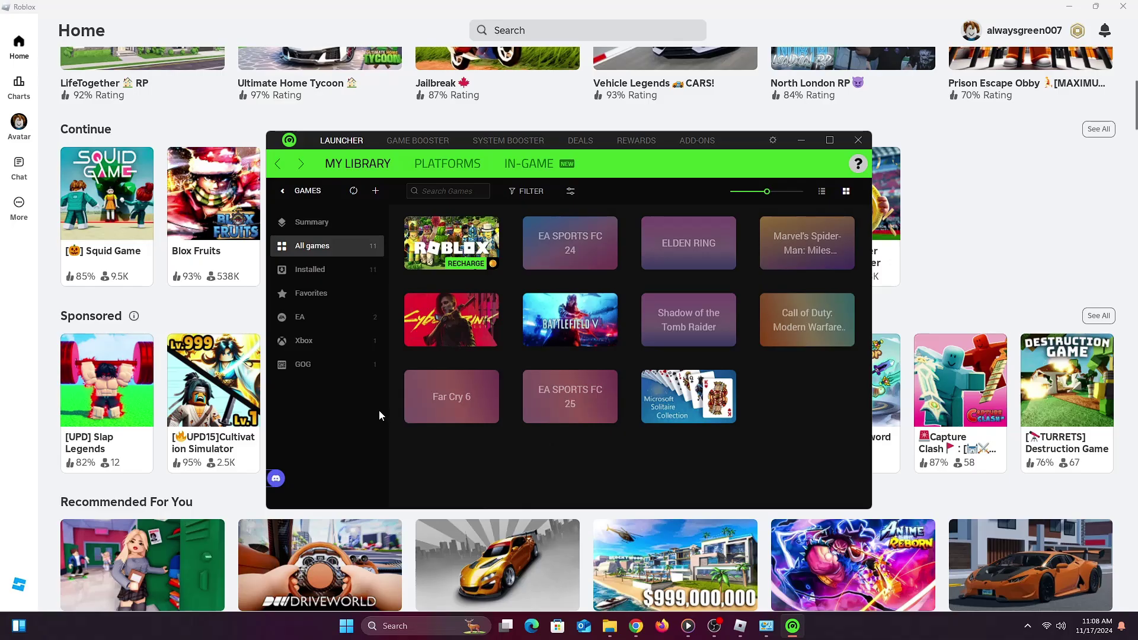
Open Roblox in Cortex, return to All games, and run BOOST NOW on the Game Booster tab
left_click(484, 239)
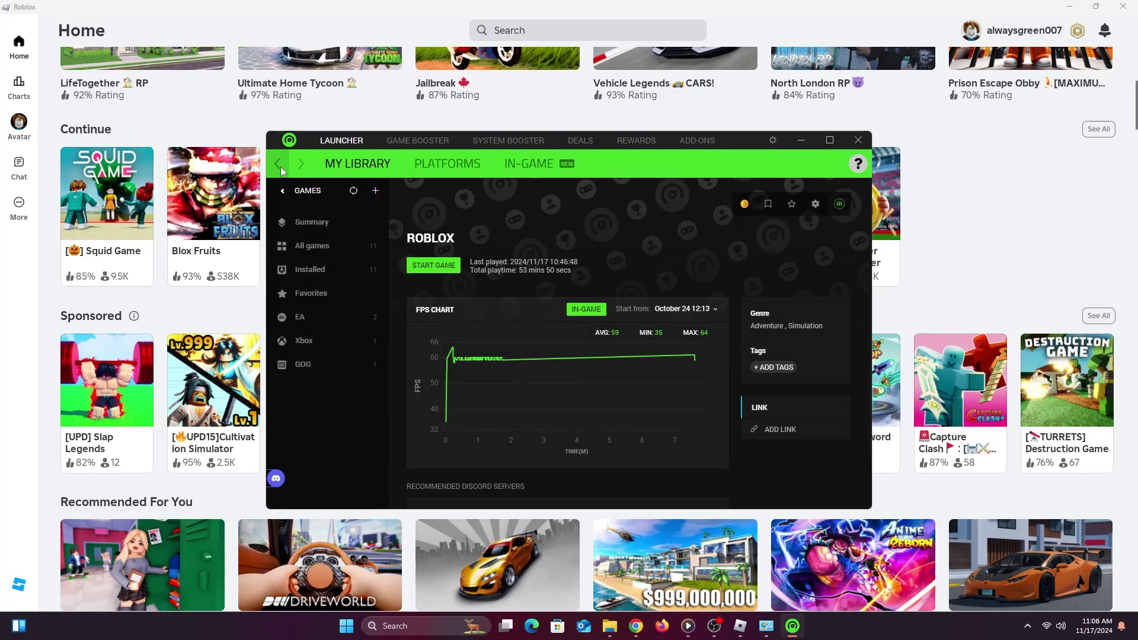
left_click(279, 165)
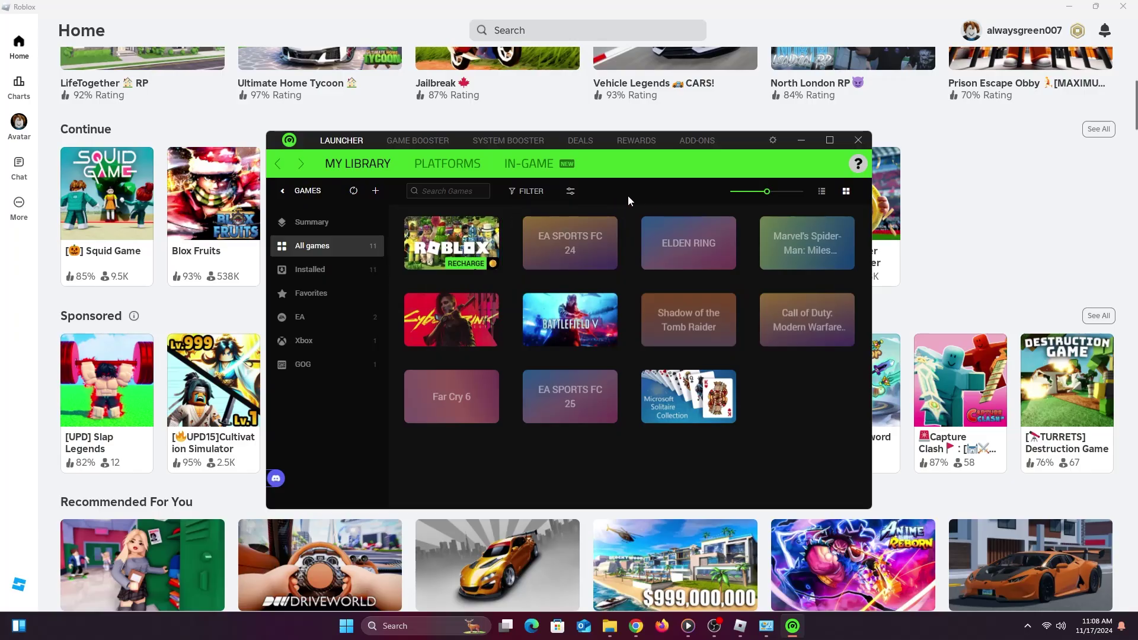
left_click(401, 138)
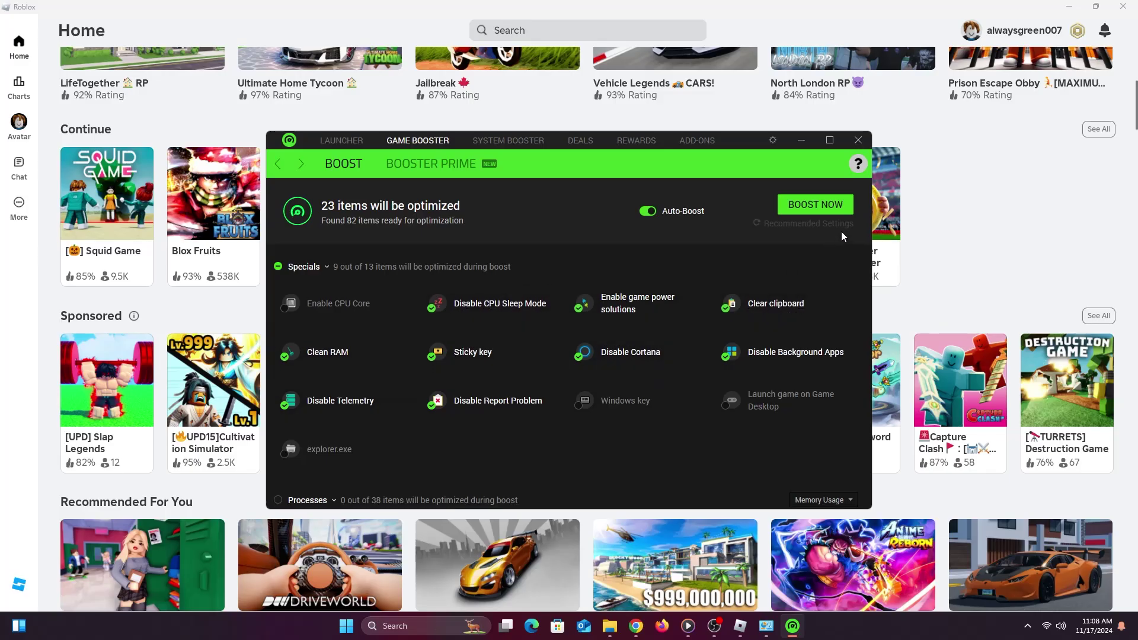
left_click(804, 216)
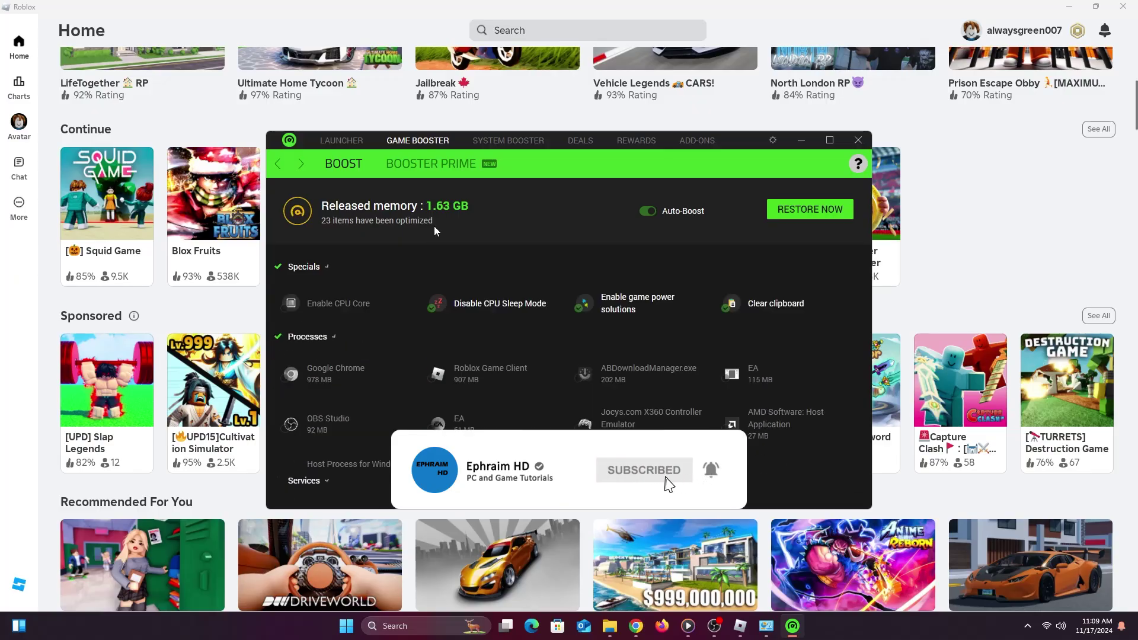
Close the game booster and open Task Manager's Startup apps list
left_click(858, 140)
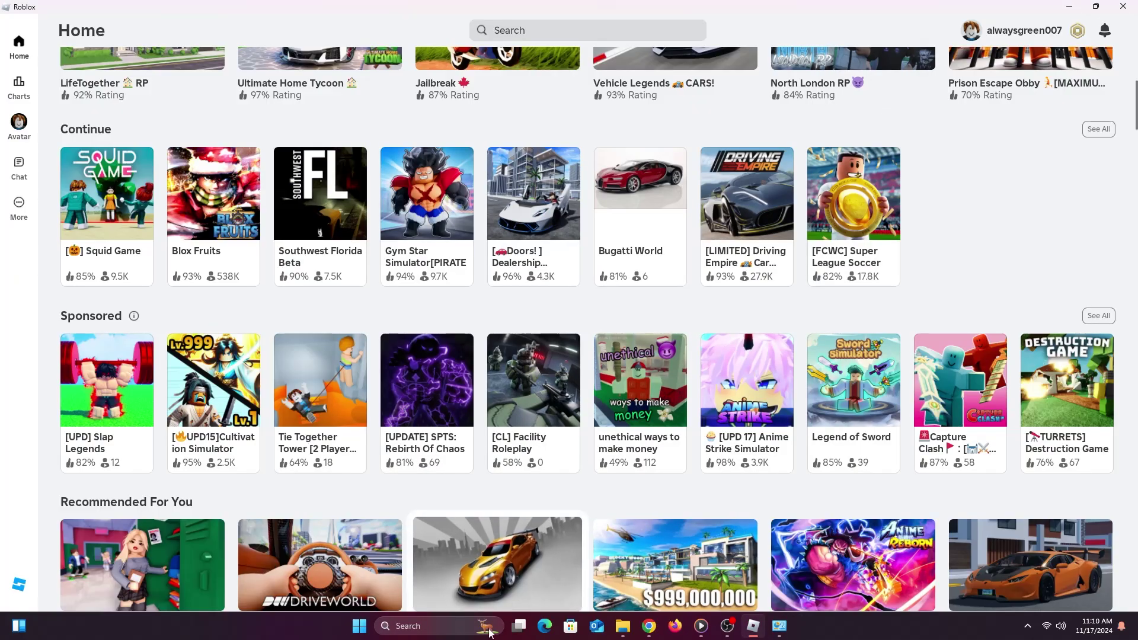
right_click(359, 626)
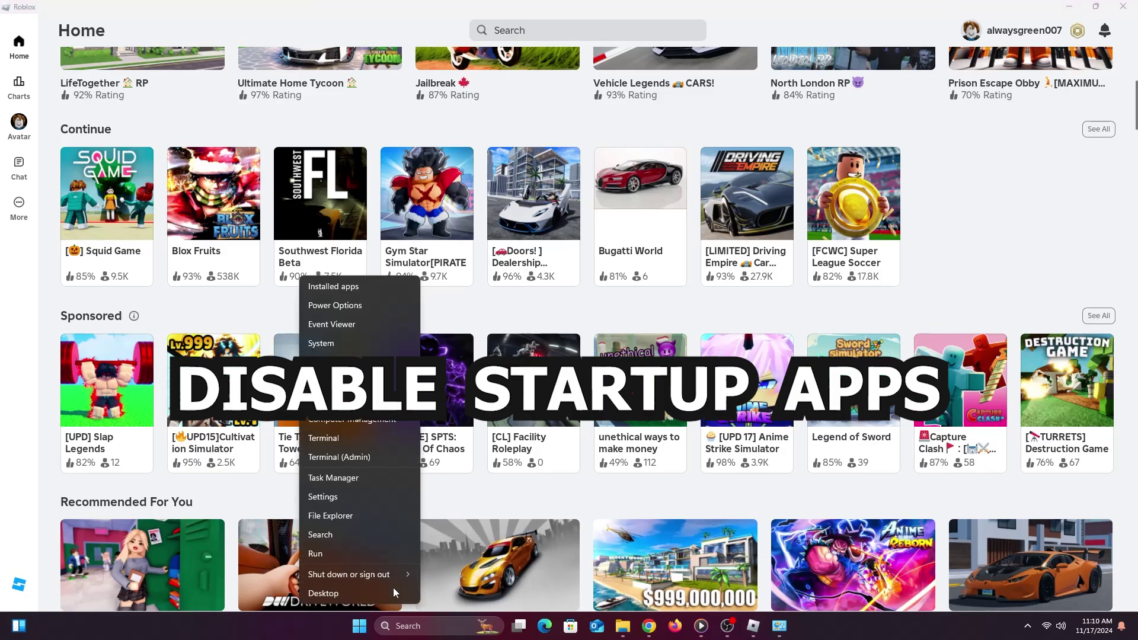
left_click(332, 478)
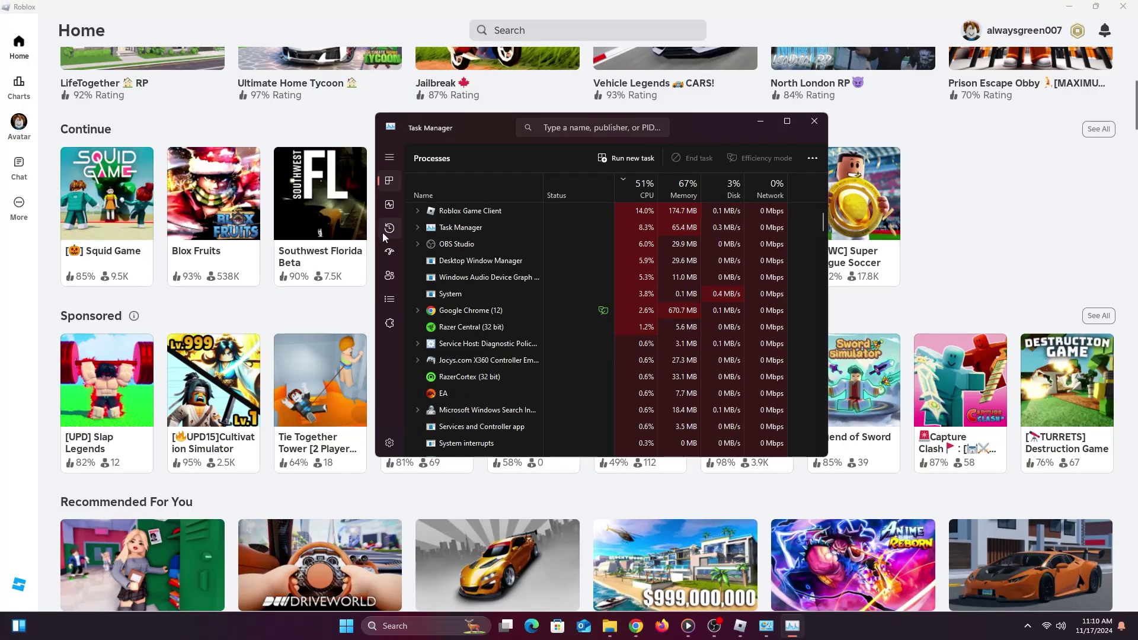
left_click(390, 254)
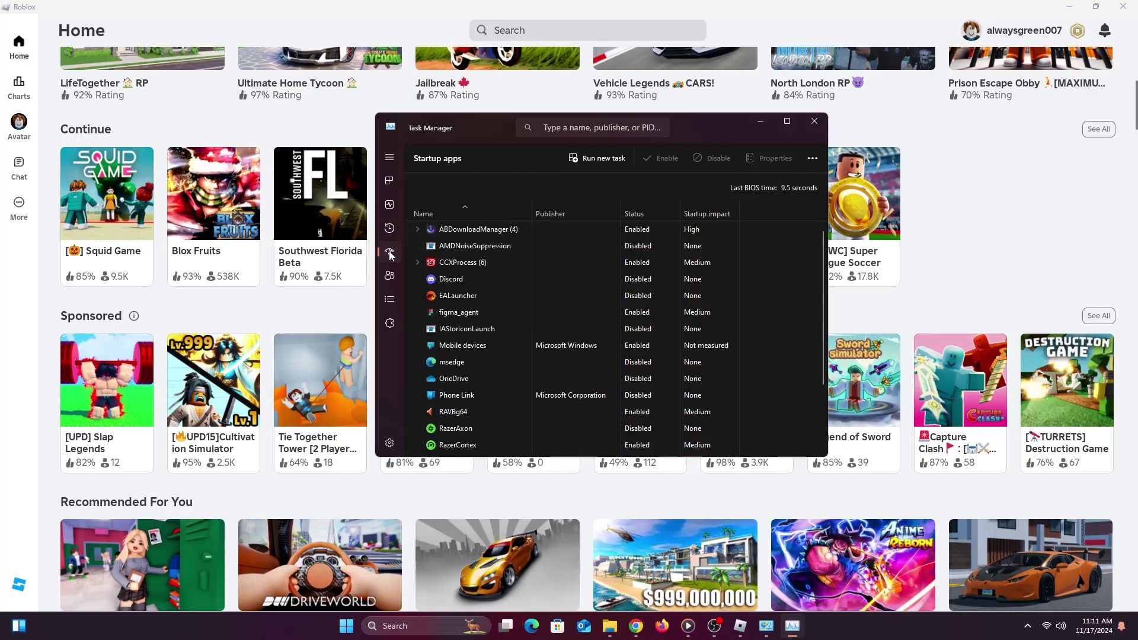
Disable ABDownloadManager at startup, and toggle RazerCortex off then back on
right_click(649, 227)
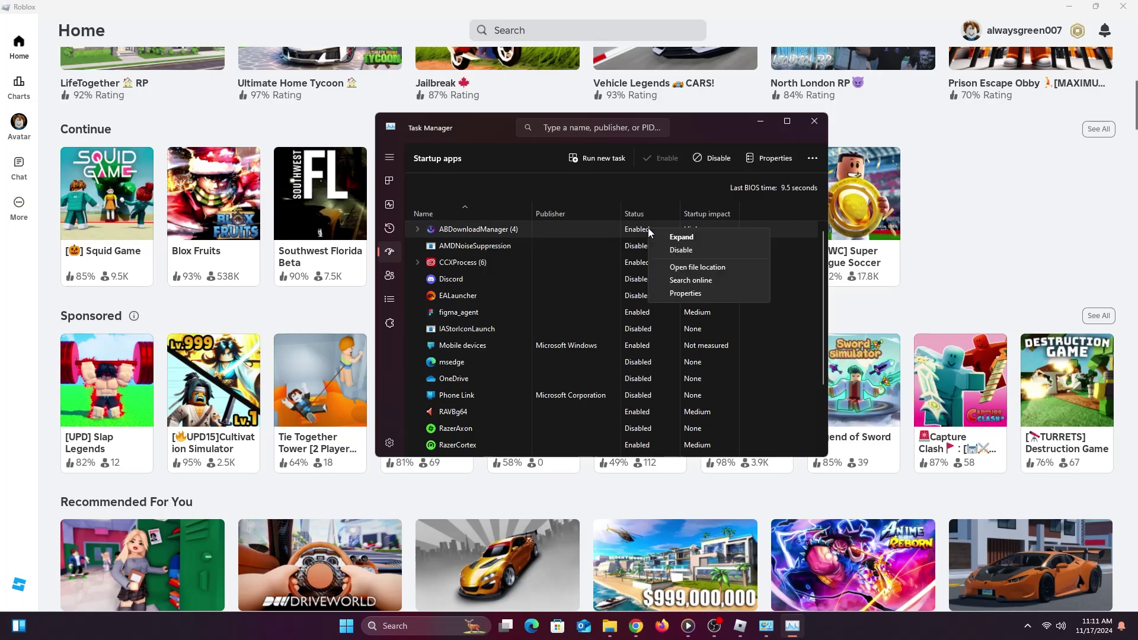
left_click(691, 250)
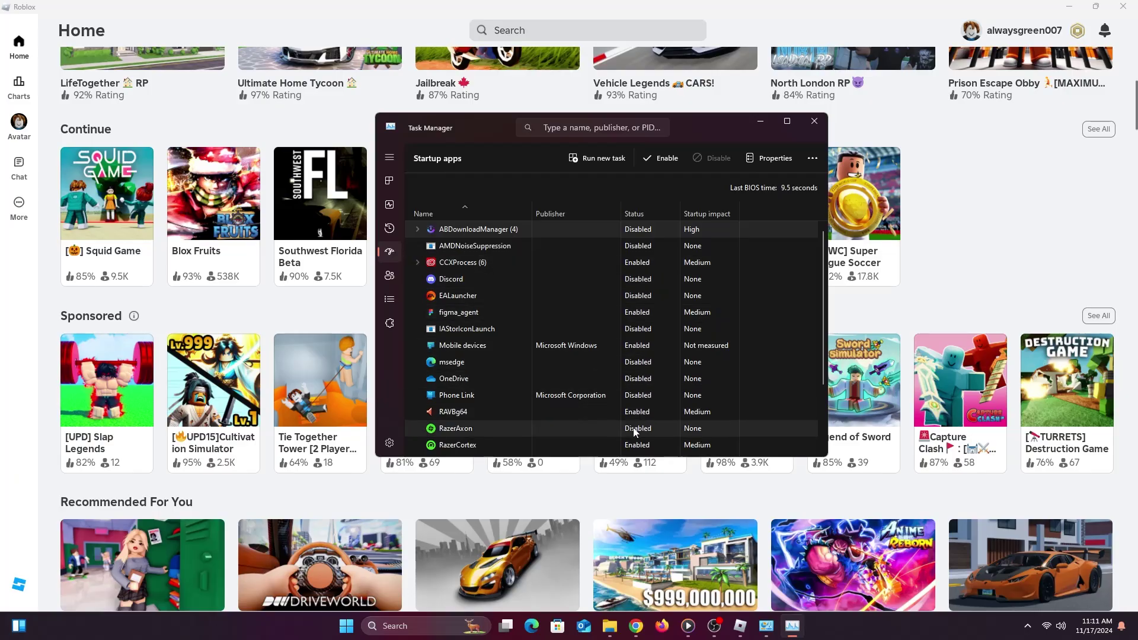
scroll(637, 431, "down", 1)
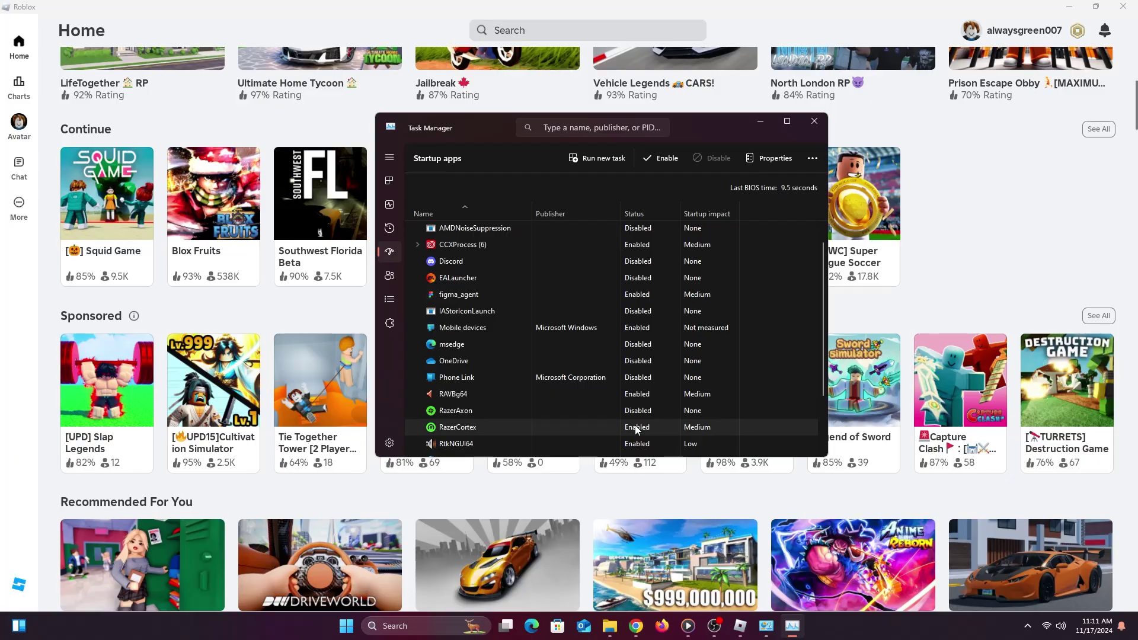
right_click(637, 428)
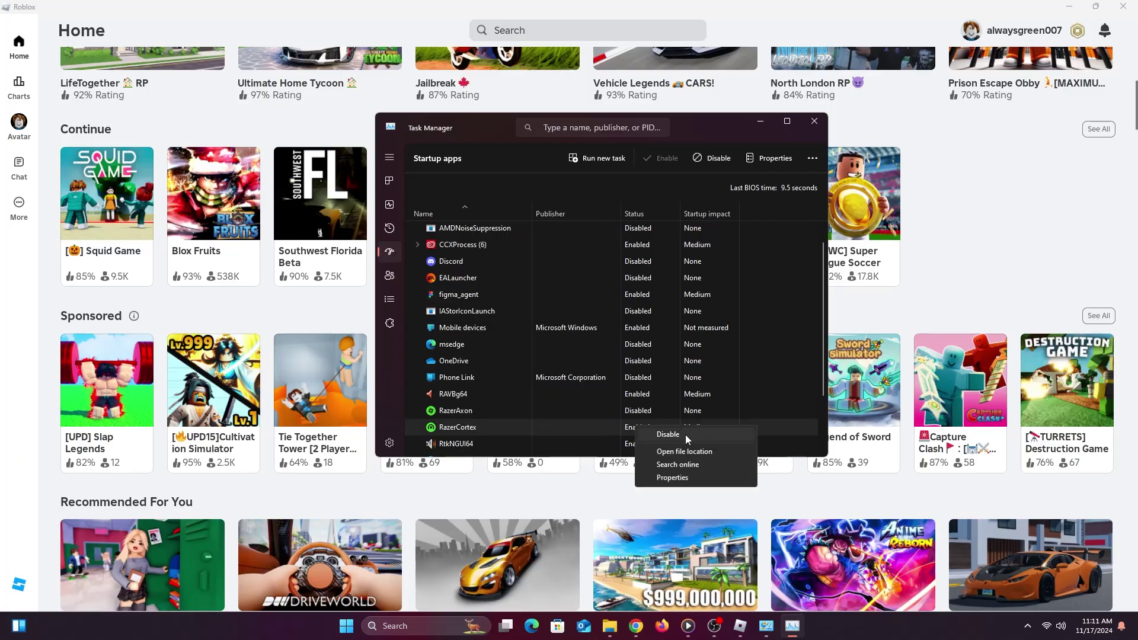
left_click(686, 435)
right_click(644, 427)
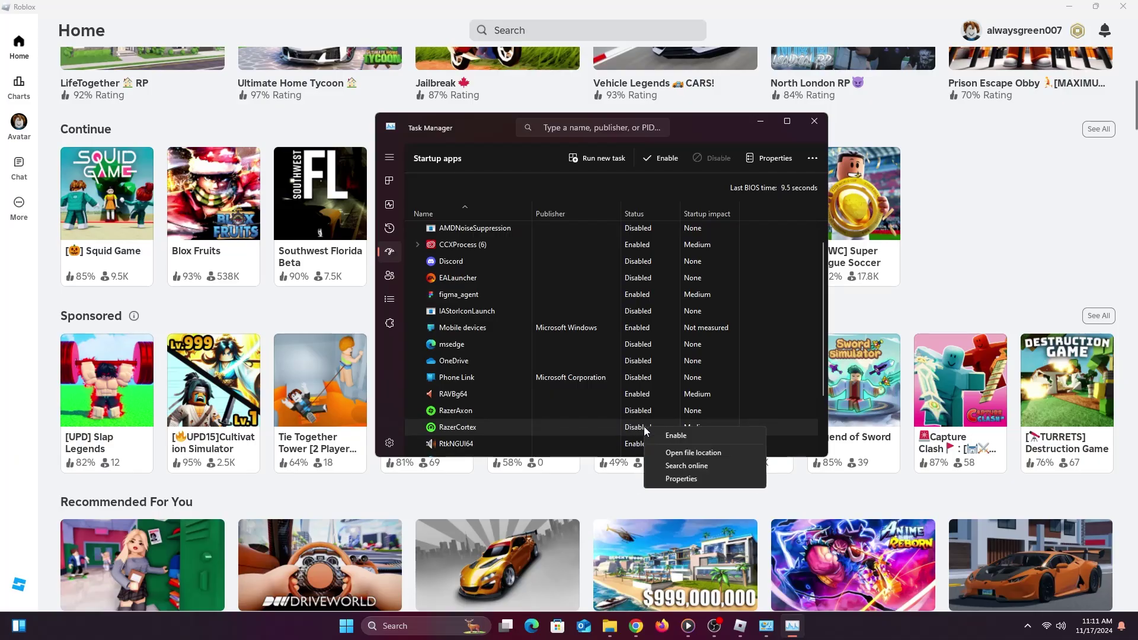
left_click(640, 433)
scroll(637, 430, "down", 2)
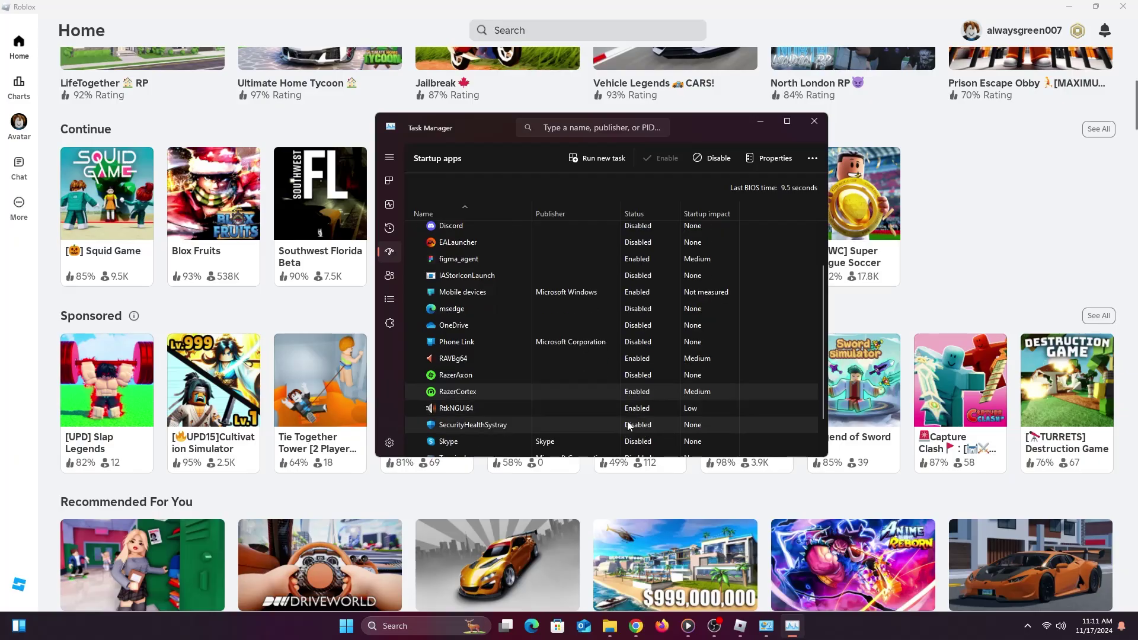
scroll(632, 424, "down", 2)
scroll(632, 421, "down", 1)
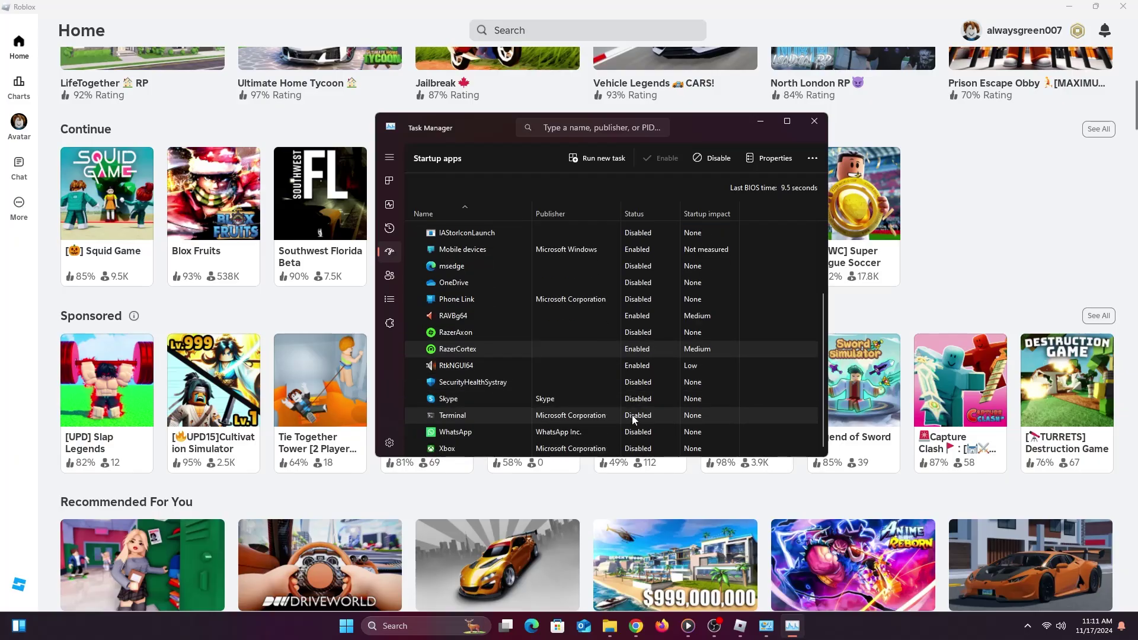
scroll(638, 411, "up", 5)
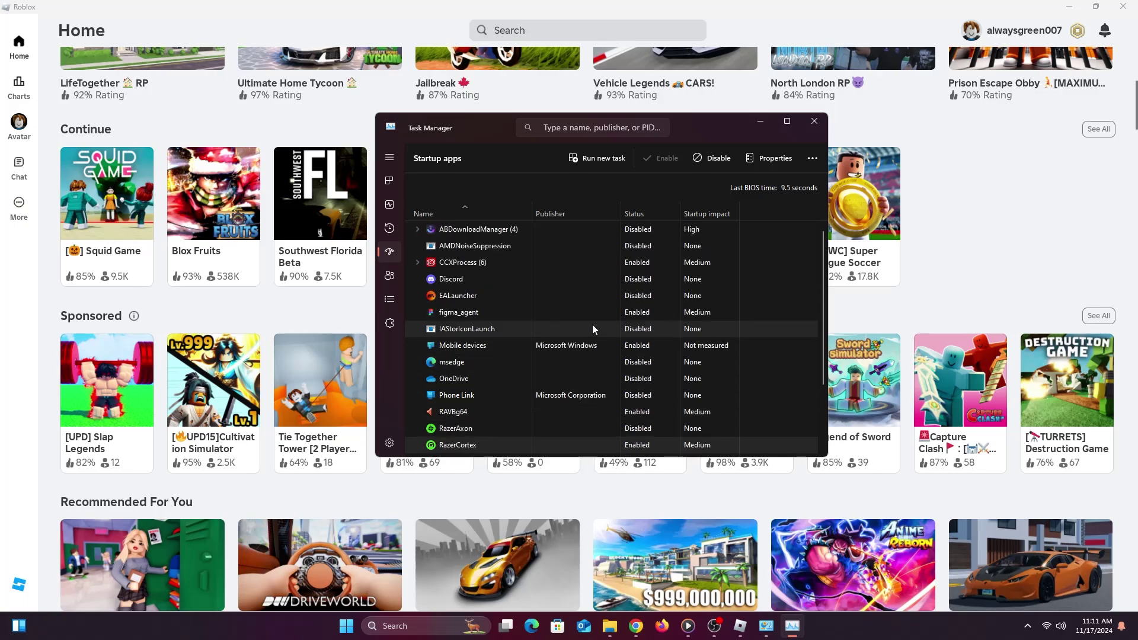
Disable figma_agent at startup and re-enable ABDownloadManager
right_click(645, 313)
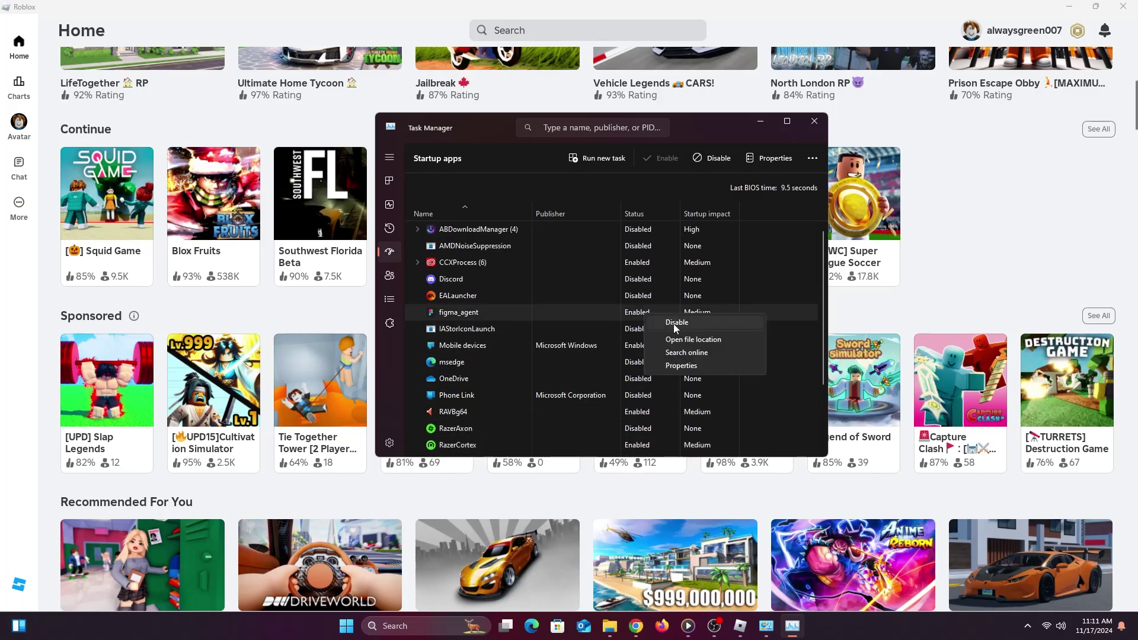
left_click(674, 324)
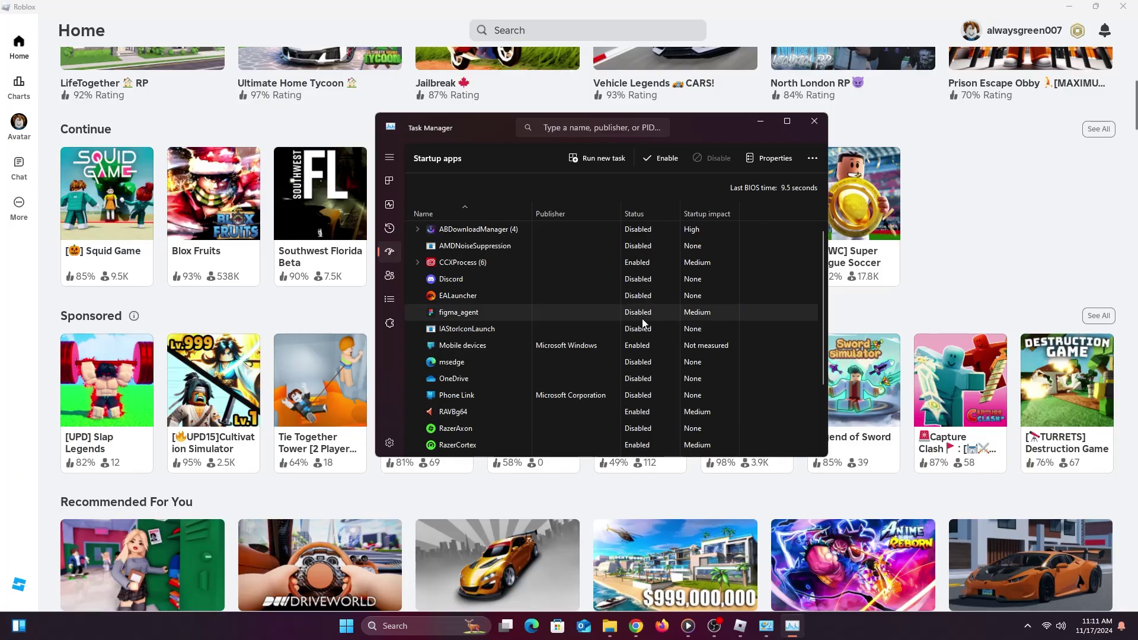
right_click(644, 233)
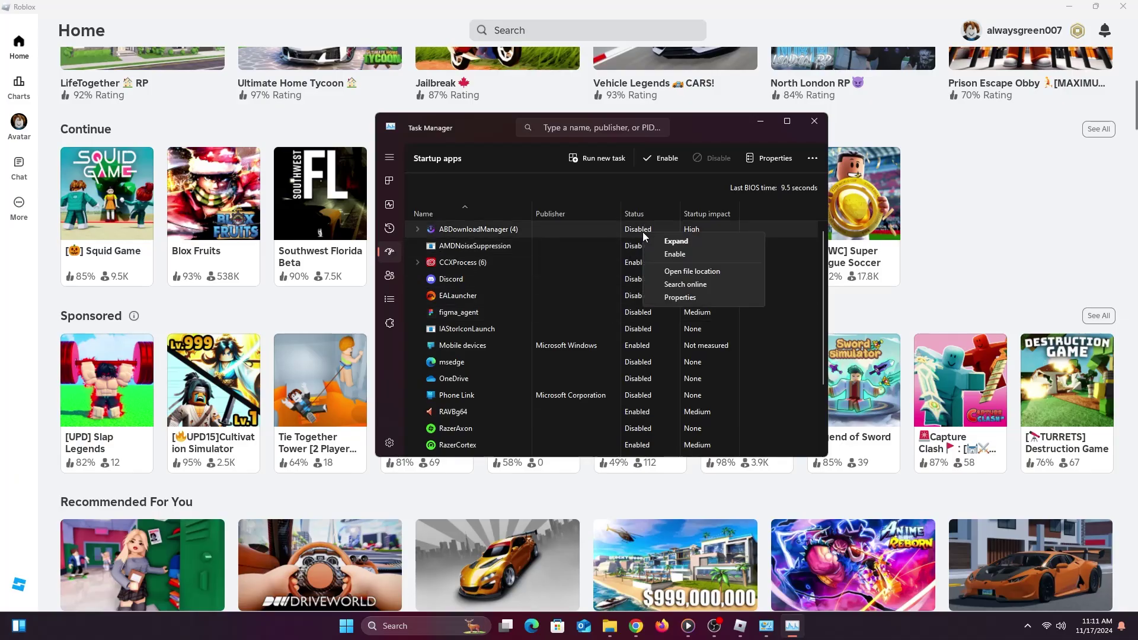
left_click(676, 255)
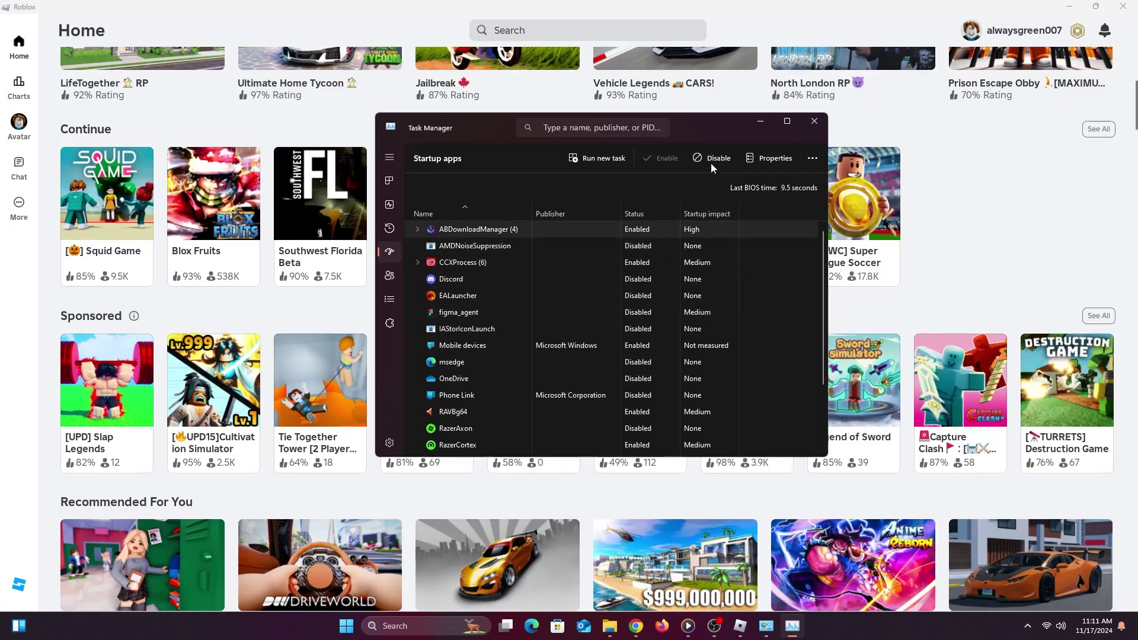
scroll(525, 294, "down", 1)
scroll(525, 294, "down", 3)
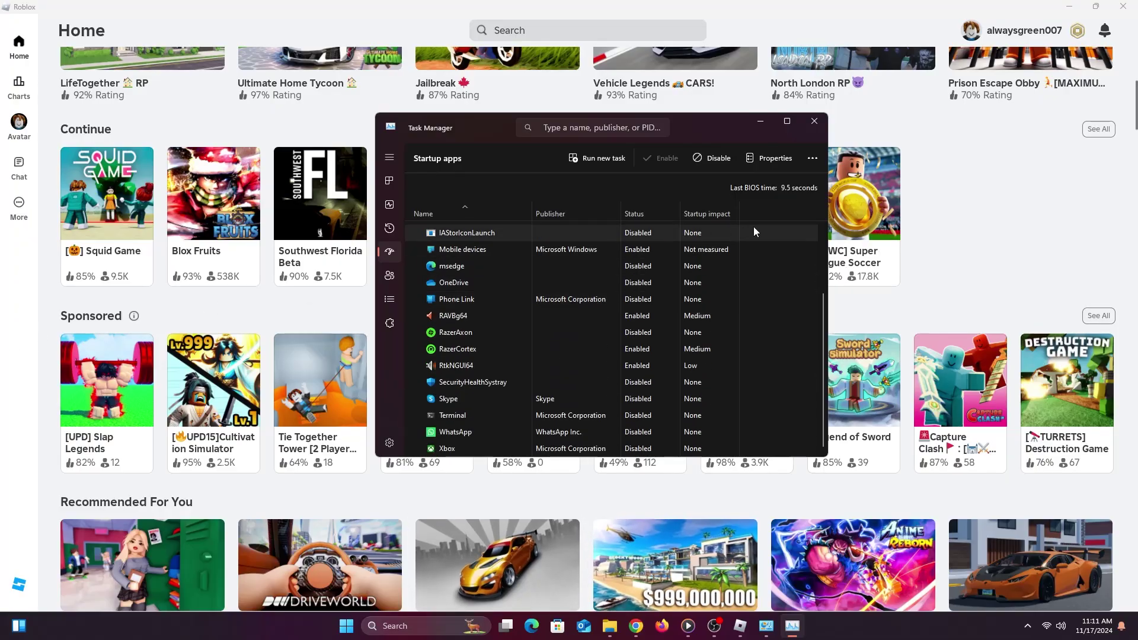